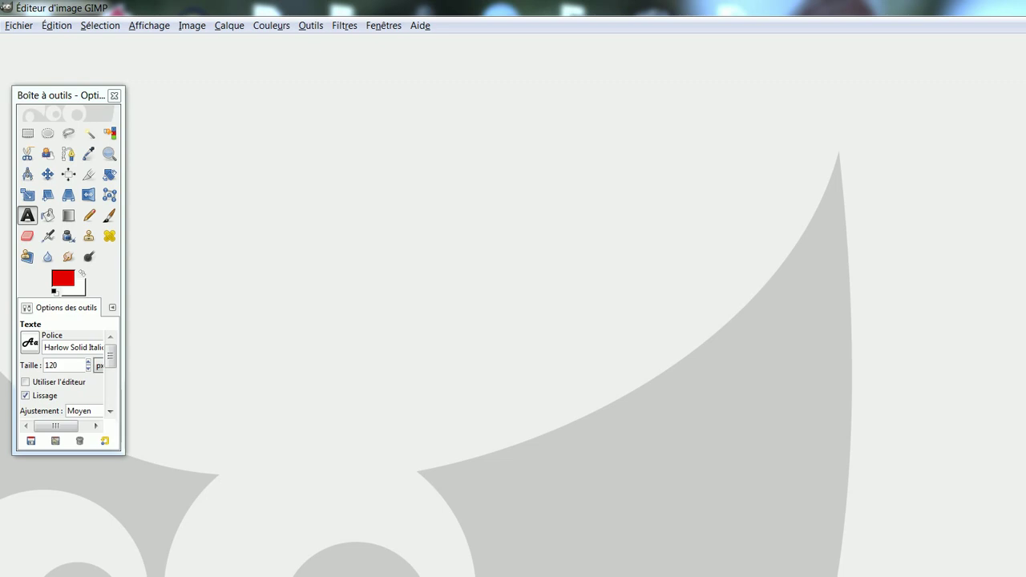
- Create a new blank 600 × 450 px image
left_click(18, 26)
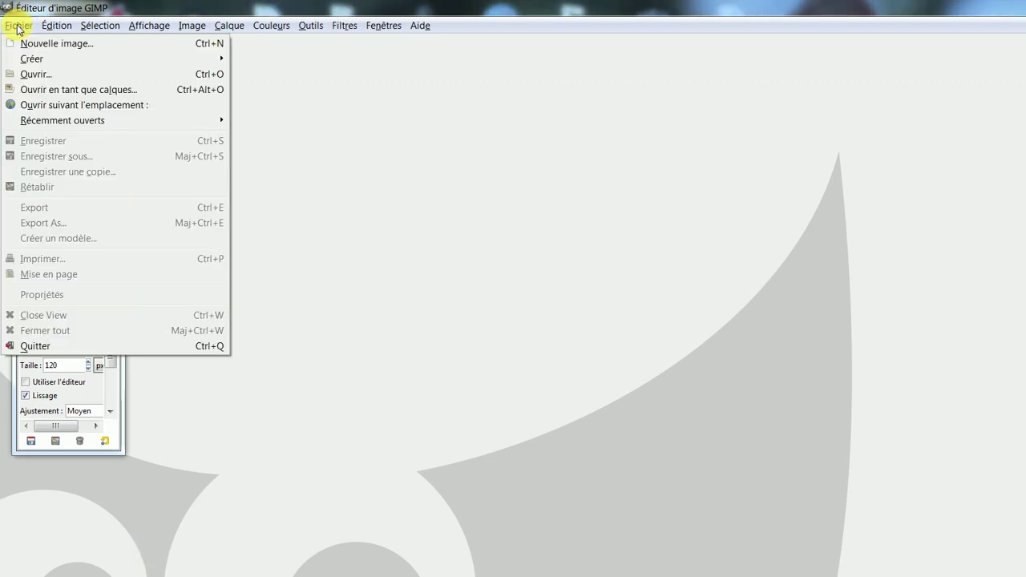
left_click(56, 43)
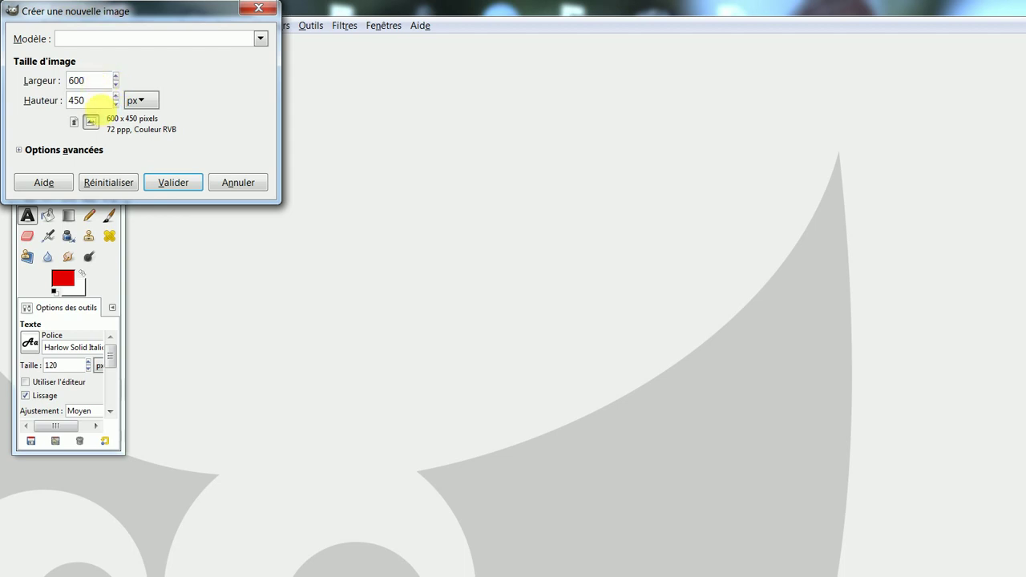
left_click(176, 184)
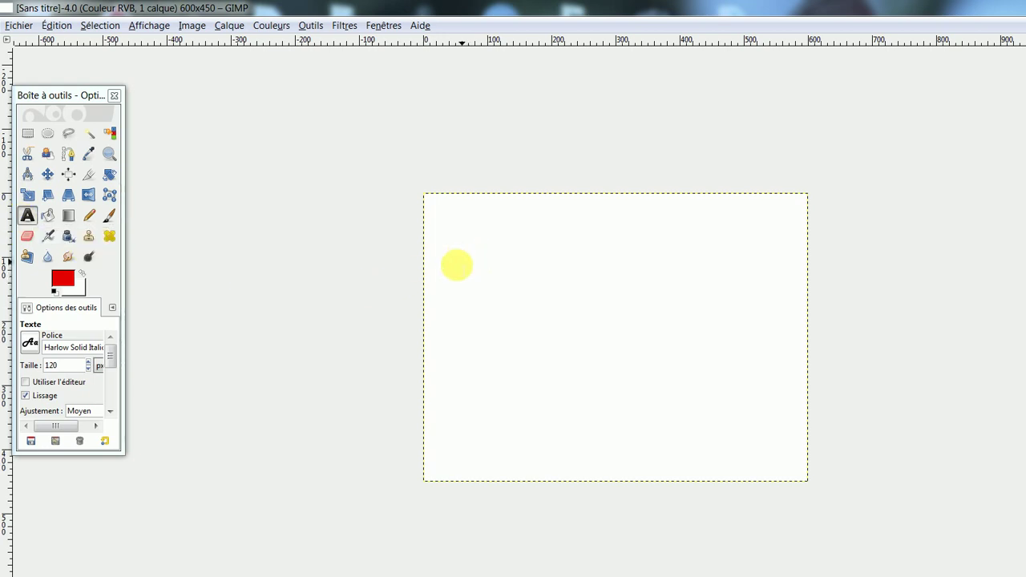
- Add a red Harlow Solid Italic text layer reading 'Bonne' and 'Année' on two lines
left_click(453, 261)
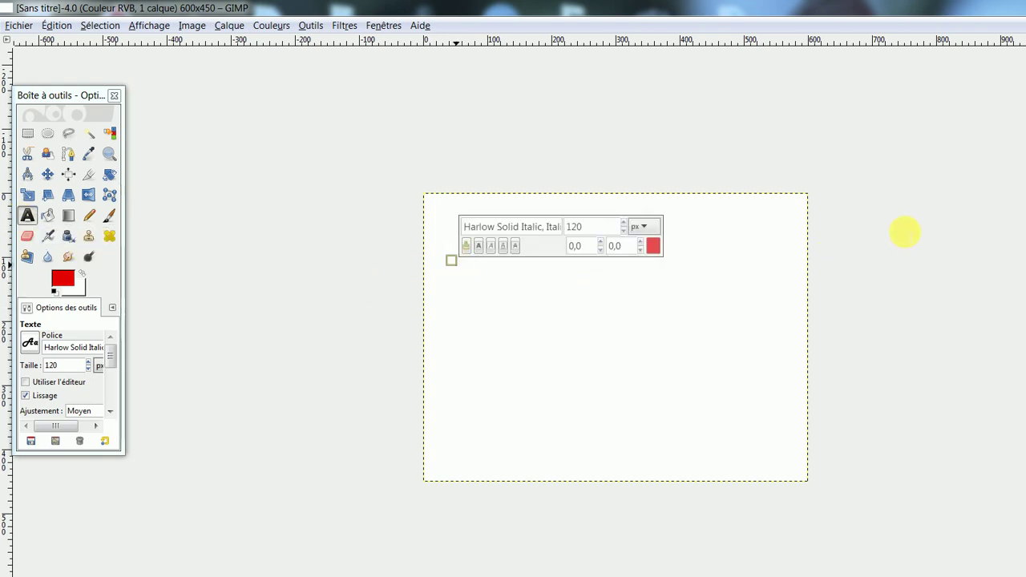
type("Bonne")
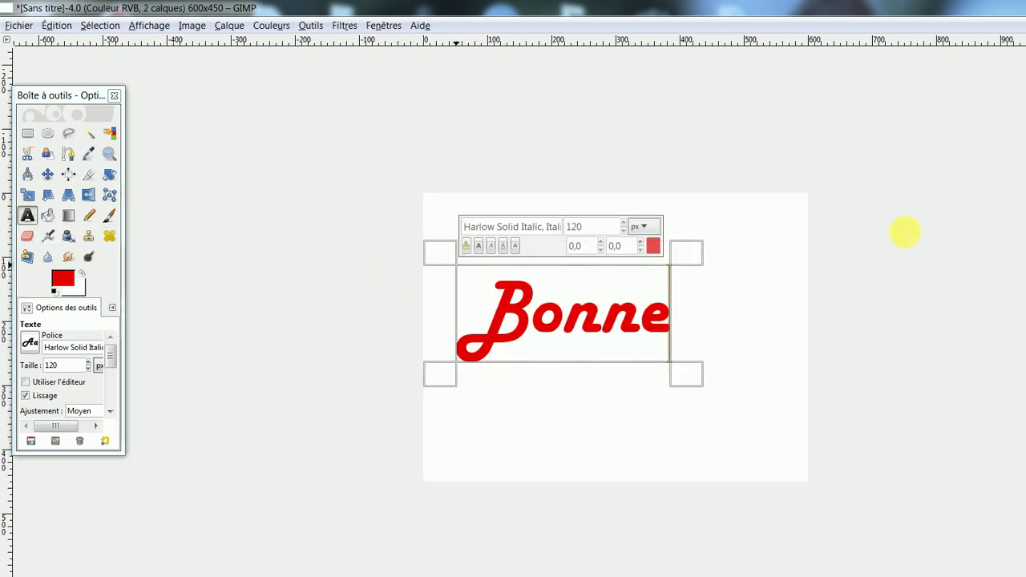
key("Return")
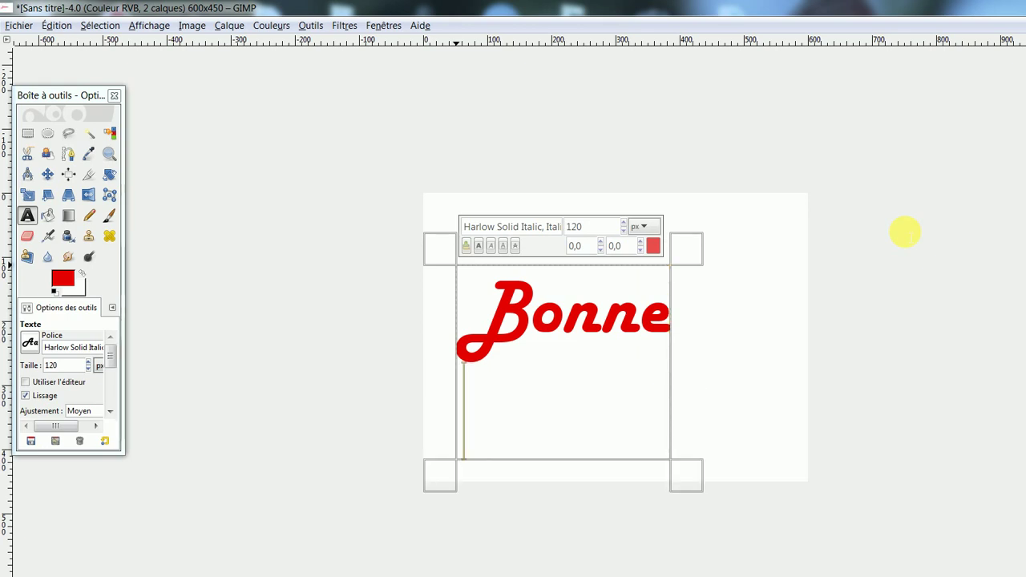
type("A")
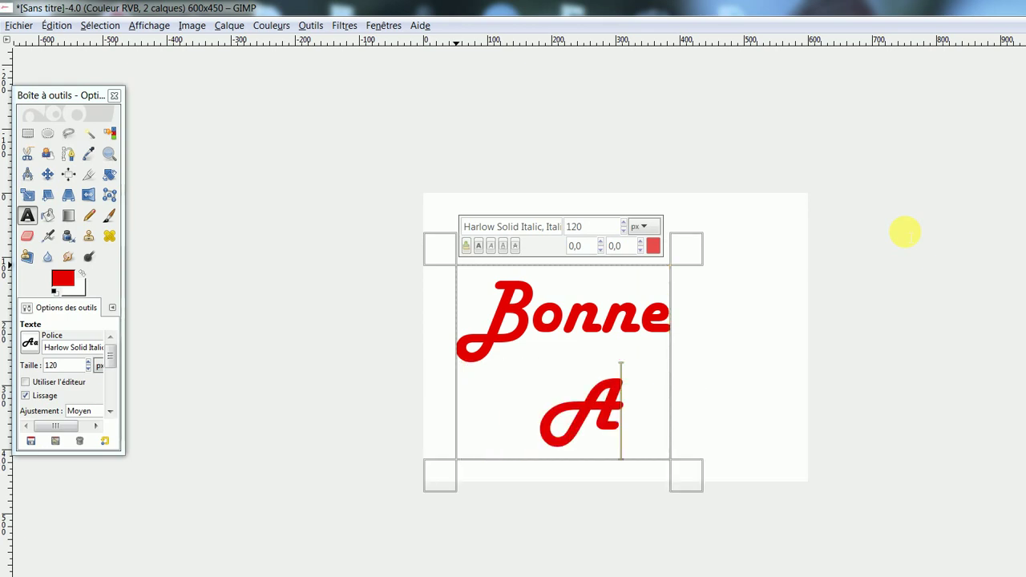
type("nnée")
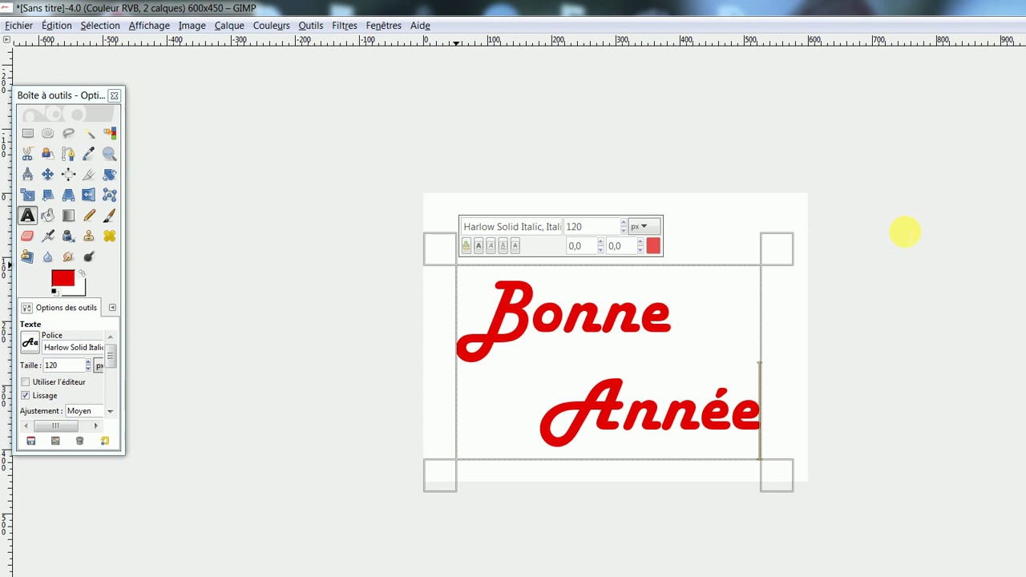
left_click(810, 316)
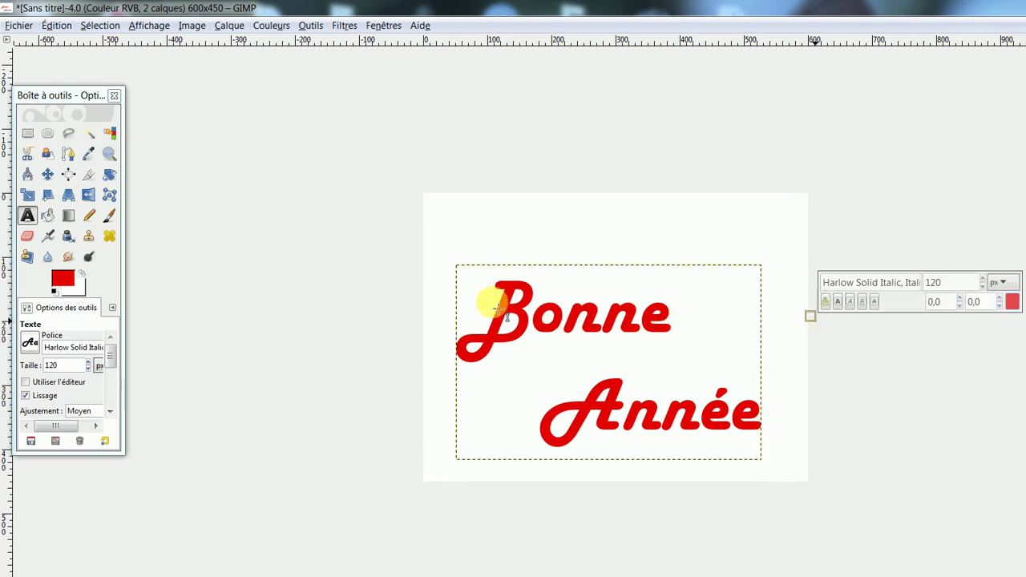
- Duplicate the Bonne Année text layer four times to make six layers in total
left_click(230, 25)
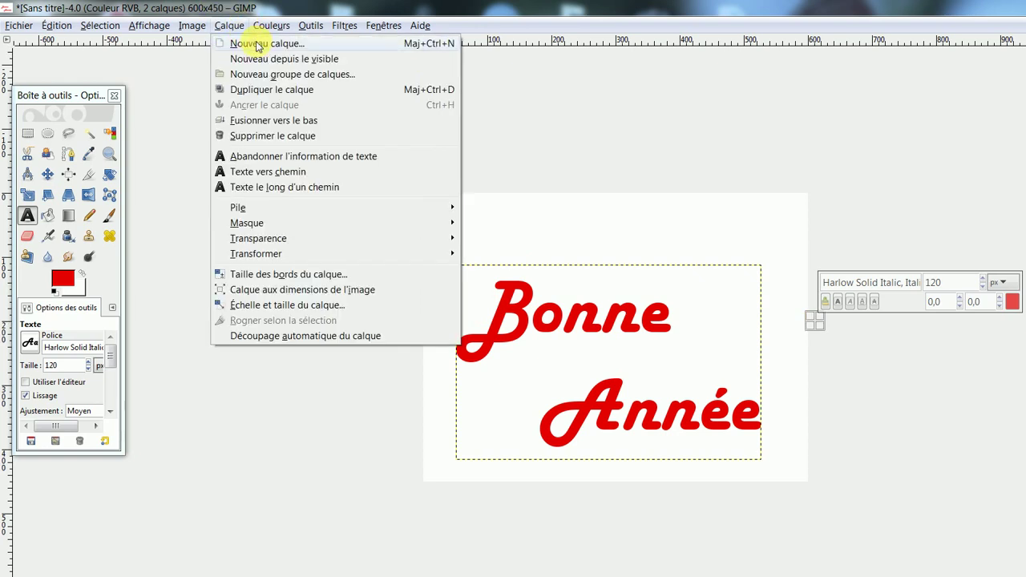
left_click(265, 90)
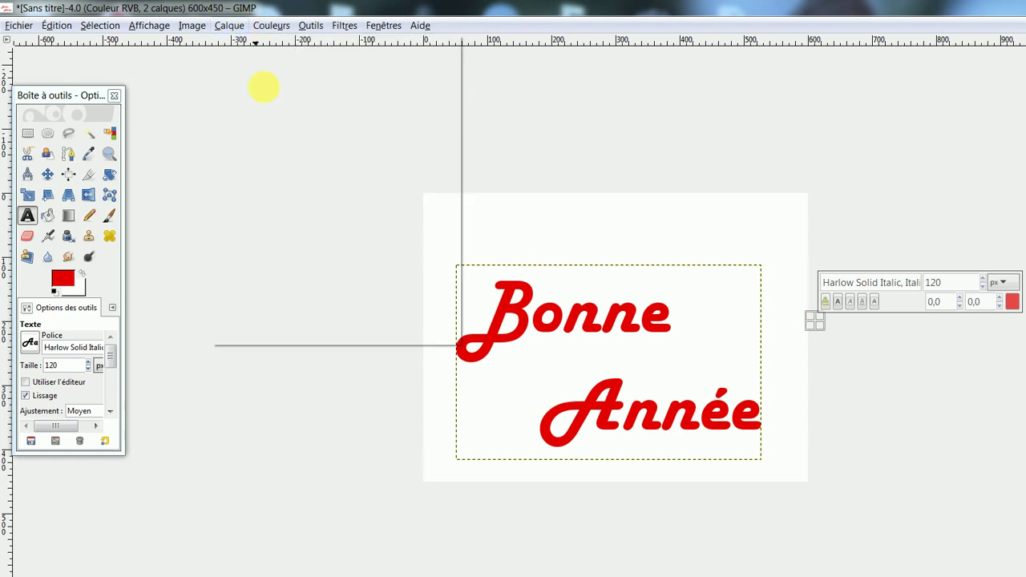
left_click(240, 28)
left_click(259, 92)
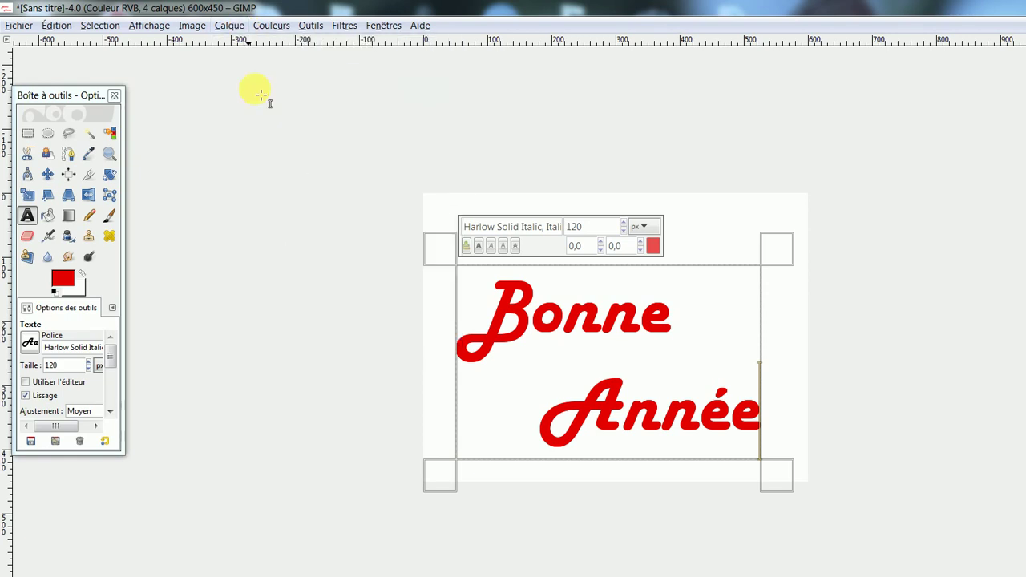
left_click(233, 27)
left_click(264, 89)
left_click(234, 27)
left_click(242, 90)
left_click(386, 26)
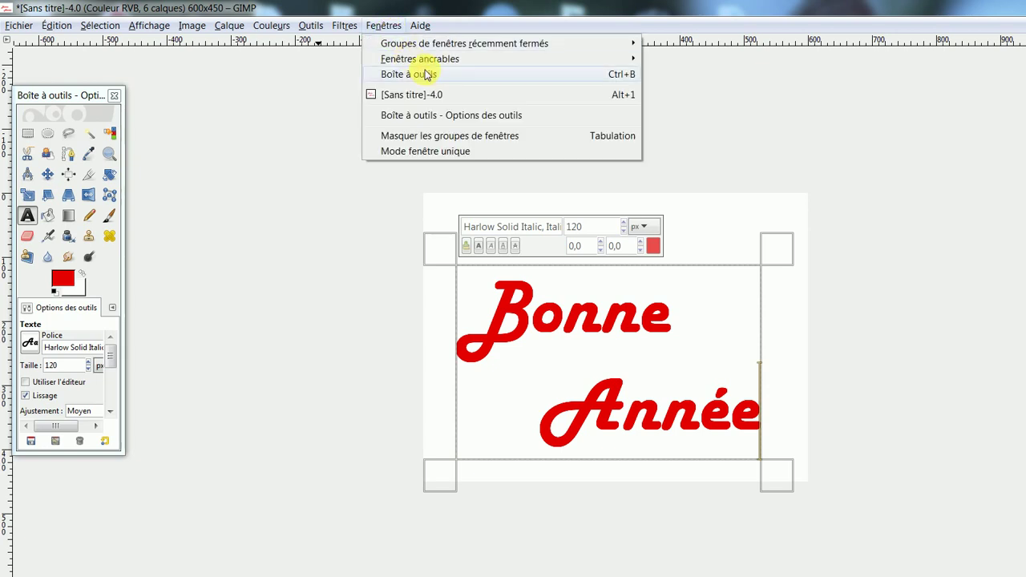
mouse_move(421, 59)
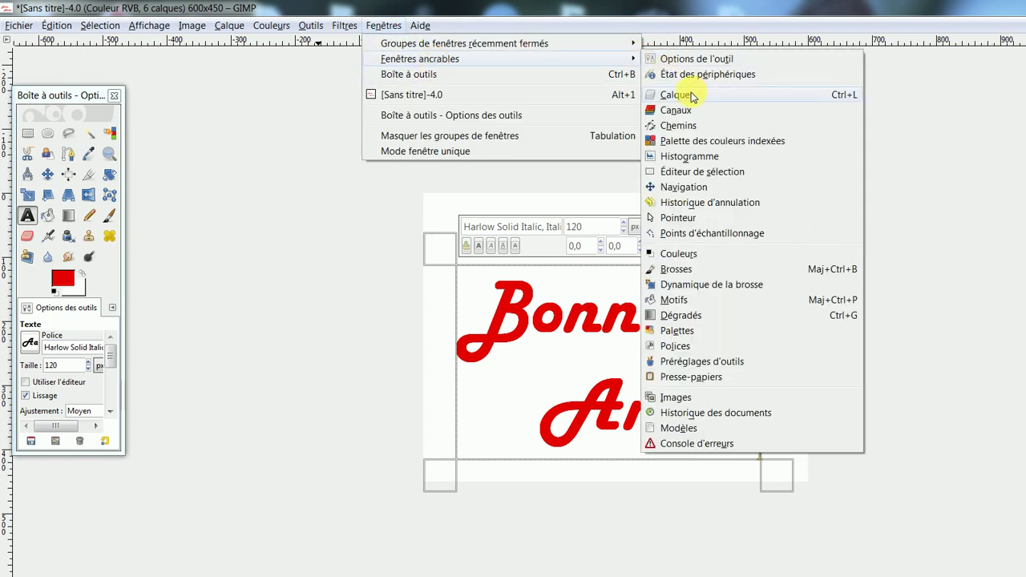
- Dock the Layers panel beside the toolbox, sized to list all layers, and select the original Bonne layer
left_click(694, 97)
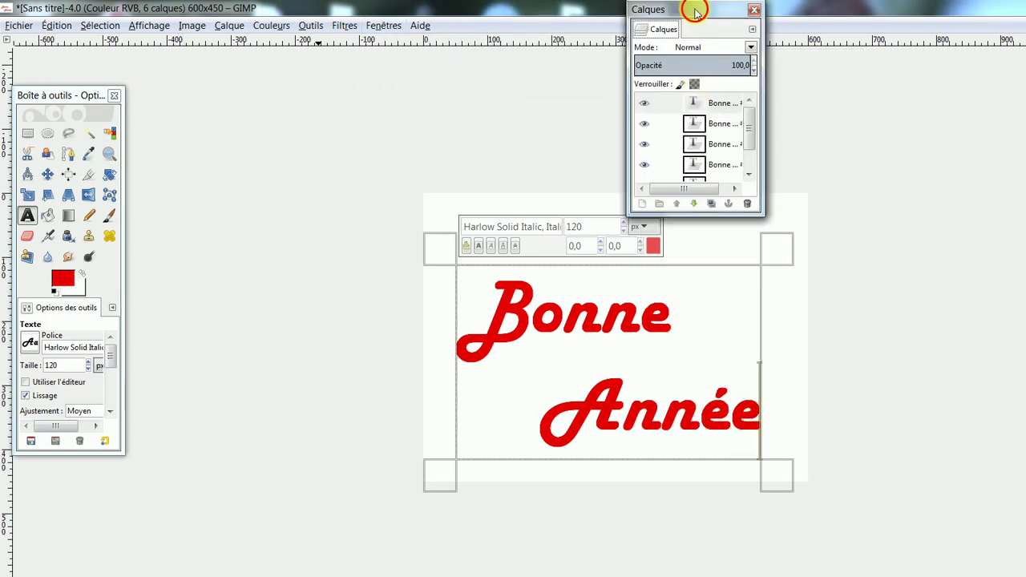
left_click_drag(696, 11, 246, 90)
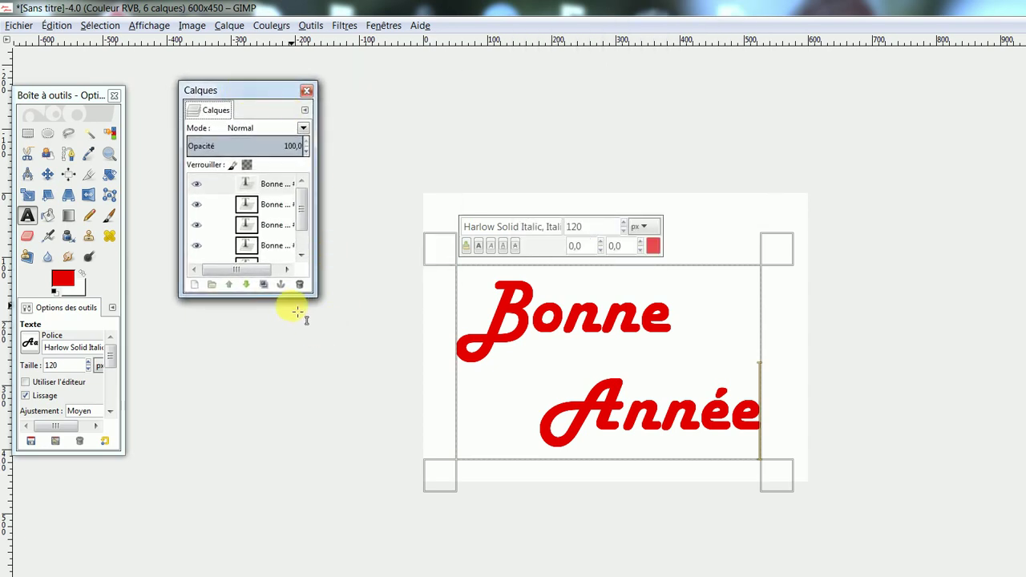
left_click_drag(297, 303, 304, 341)
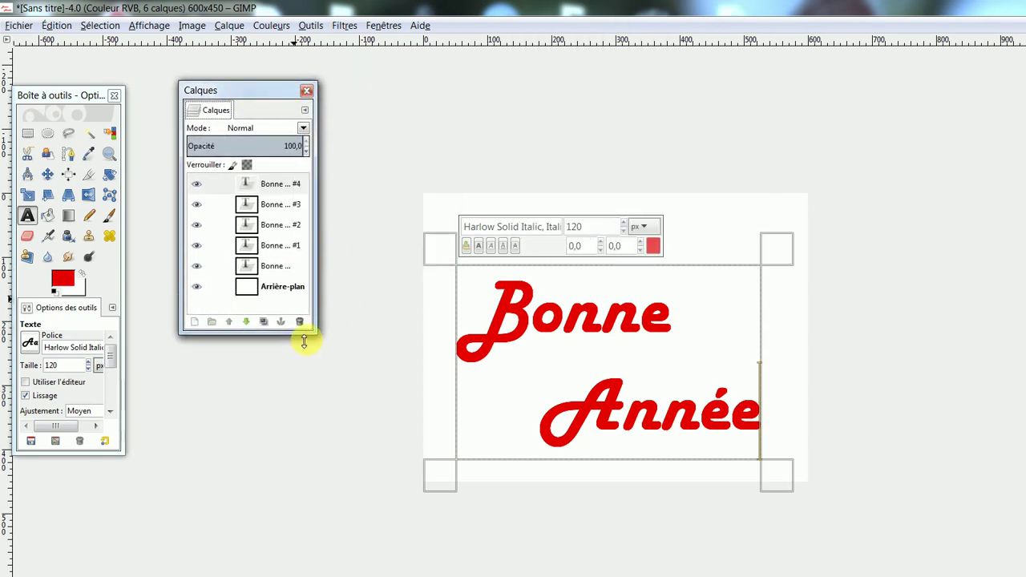
left_click_drag(321, 275, 345, 270)
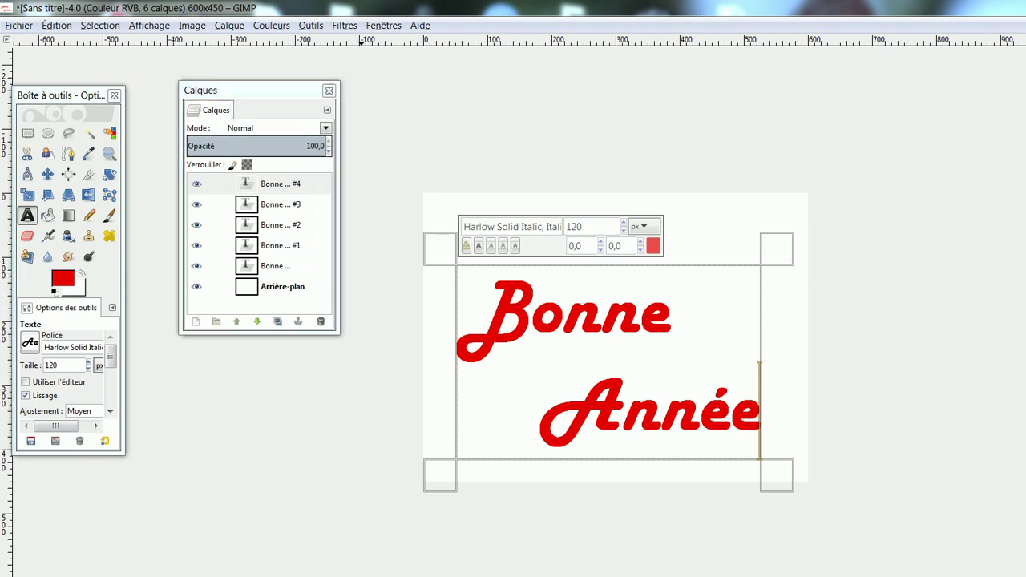
left_click(275, 266)
left_click(278, 269)
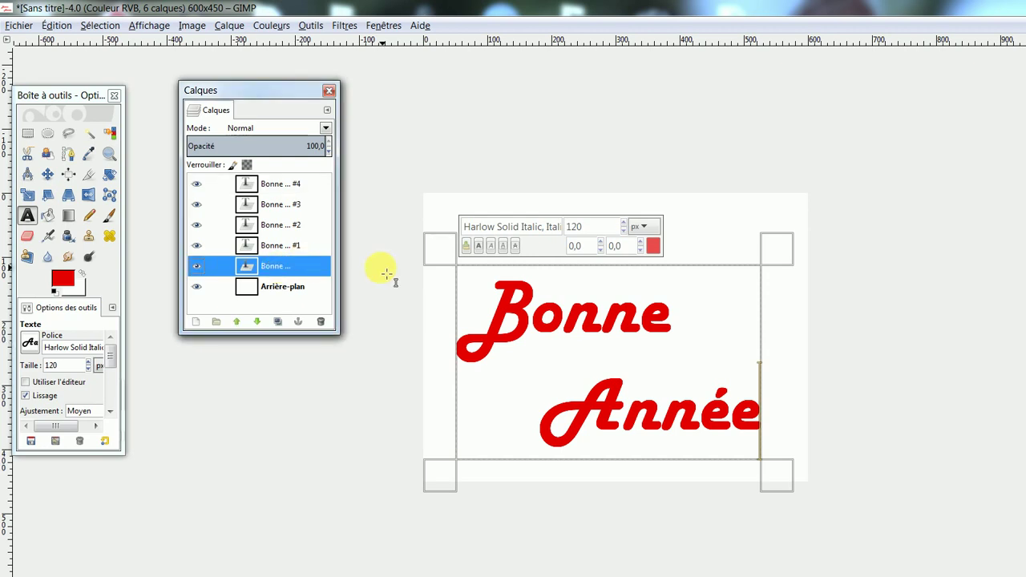
- Select all the text on layer Bonne #1 and set the foreground colour to orange
left_click_drag(269, 263, 277, 247)
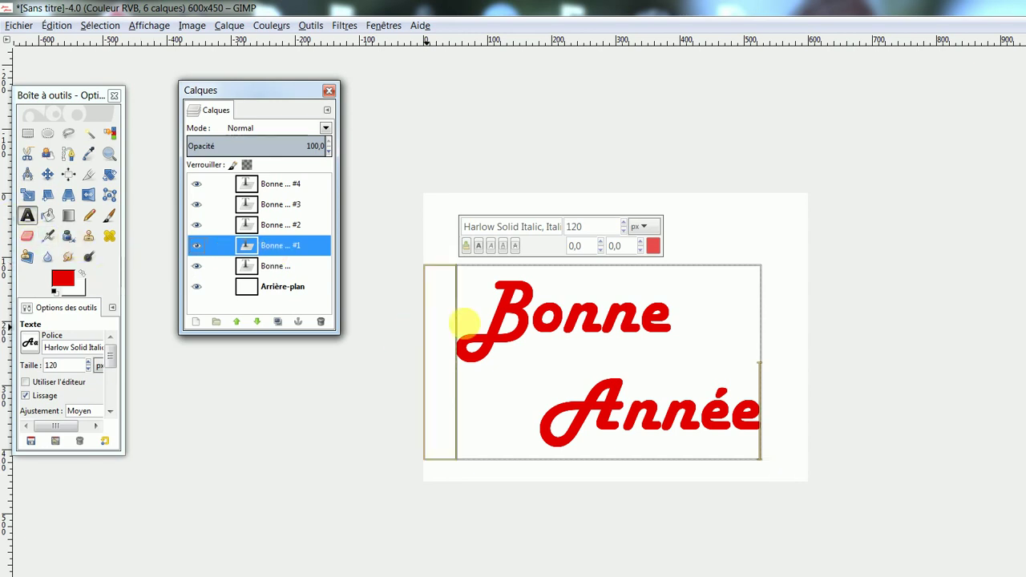
left_click(465, 323)
left_click_drag(476, 314, 726, 377)
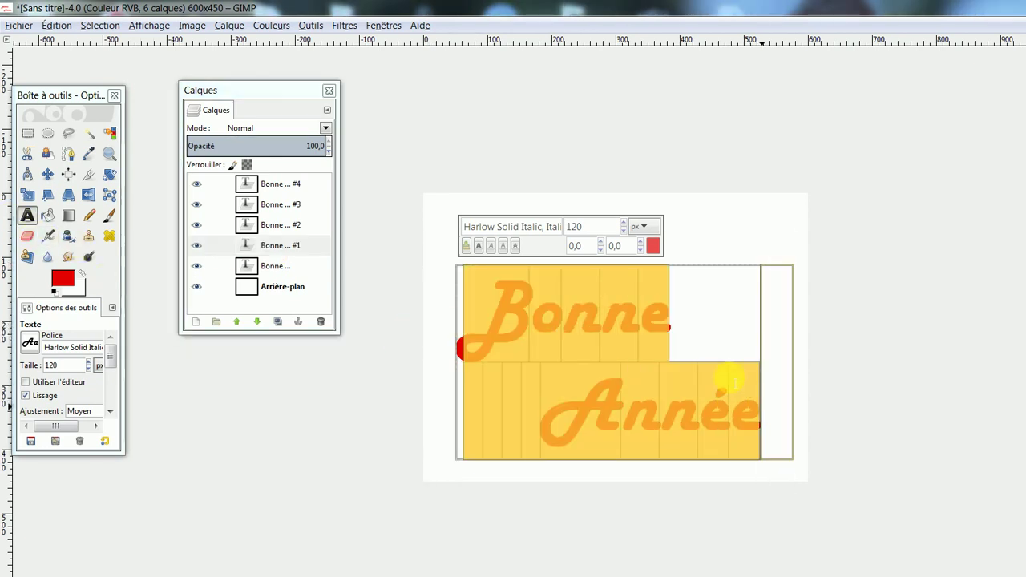
left_click(651, 246)
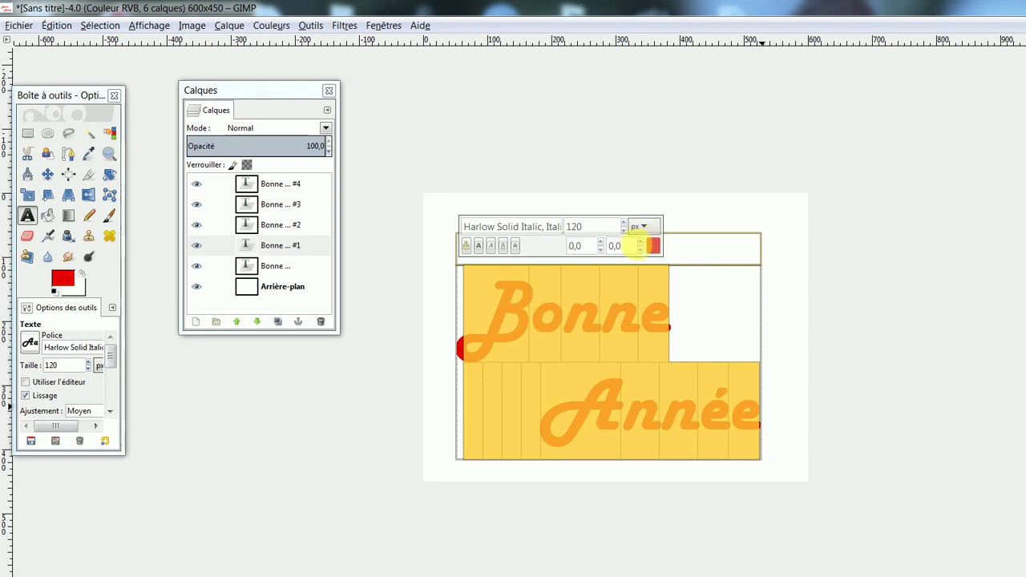
left_click(63, 279)
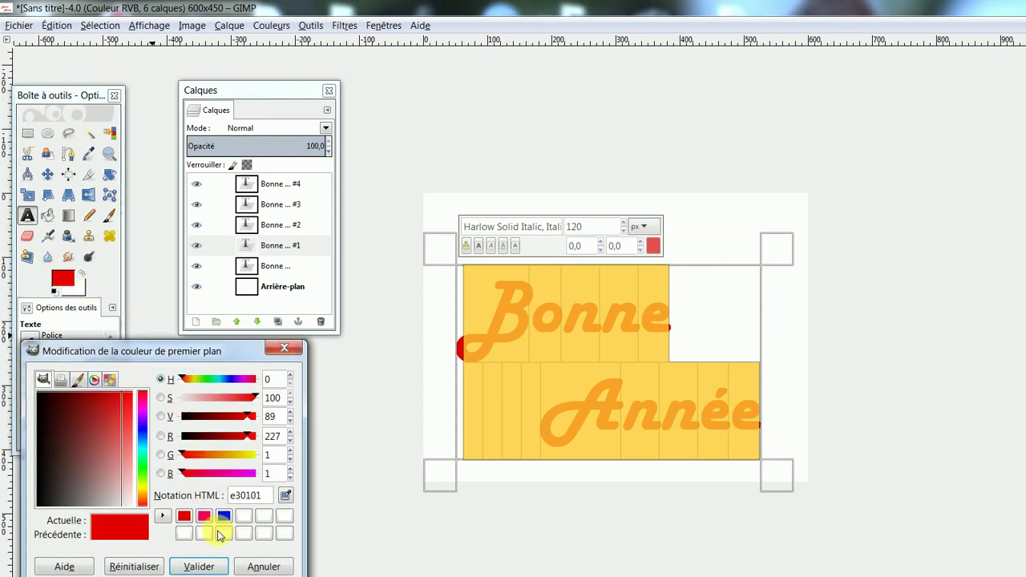
left_click(214, 455)
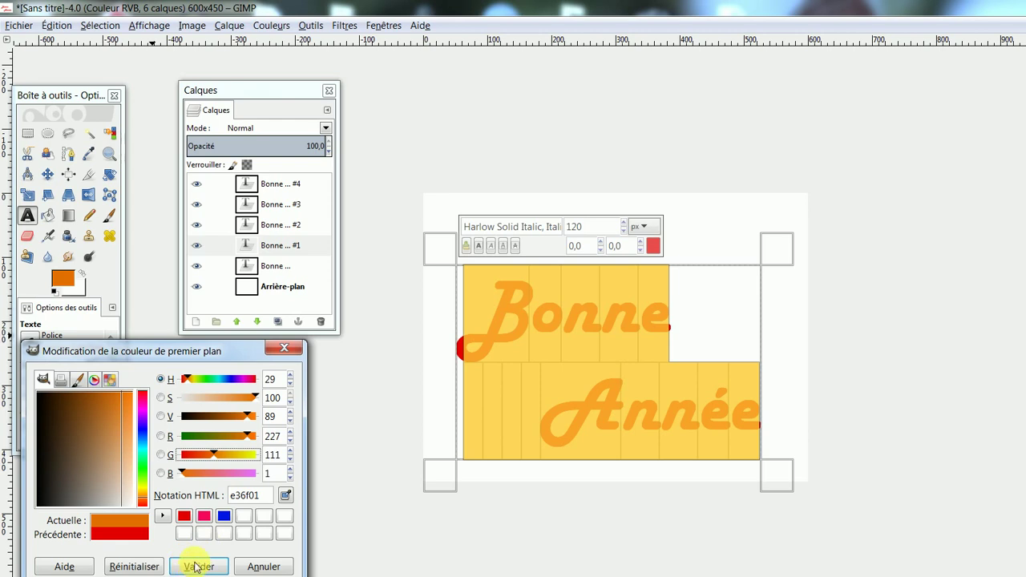
- Apply the orange foreground colour (e38501) to the text, then select layer #2
left_click(654, 245)
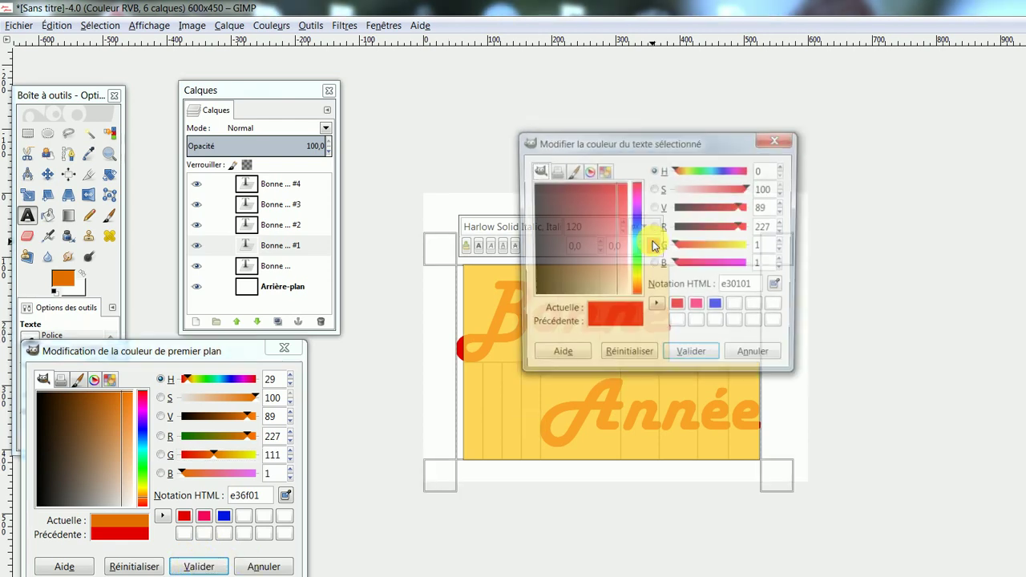
left_click(714, 245)
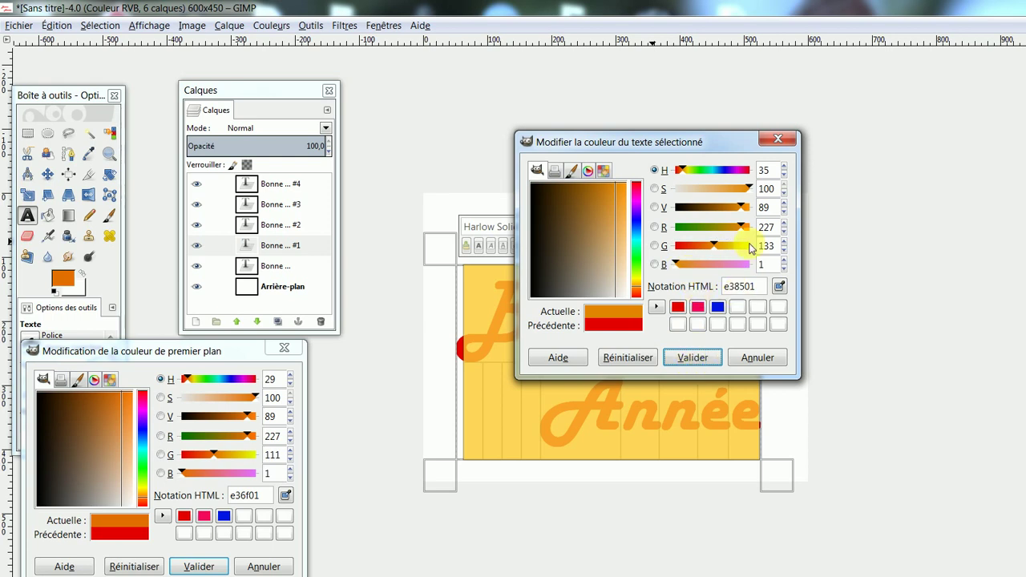
left_click(777, 139)
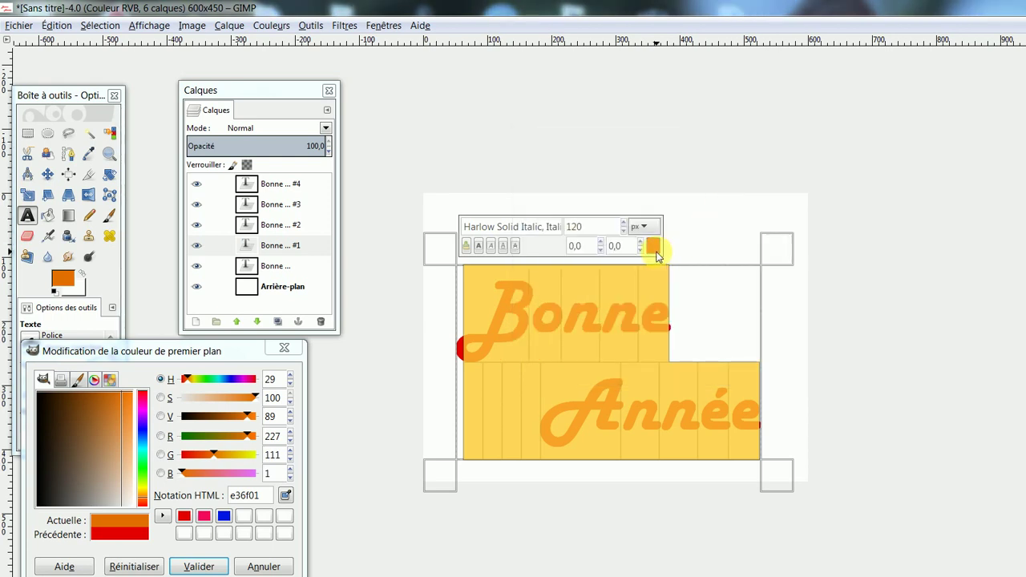
right_click(656, 253)
left_click(662, 257)
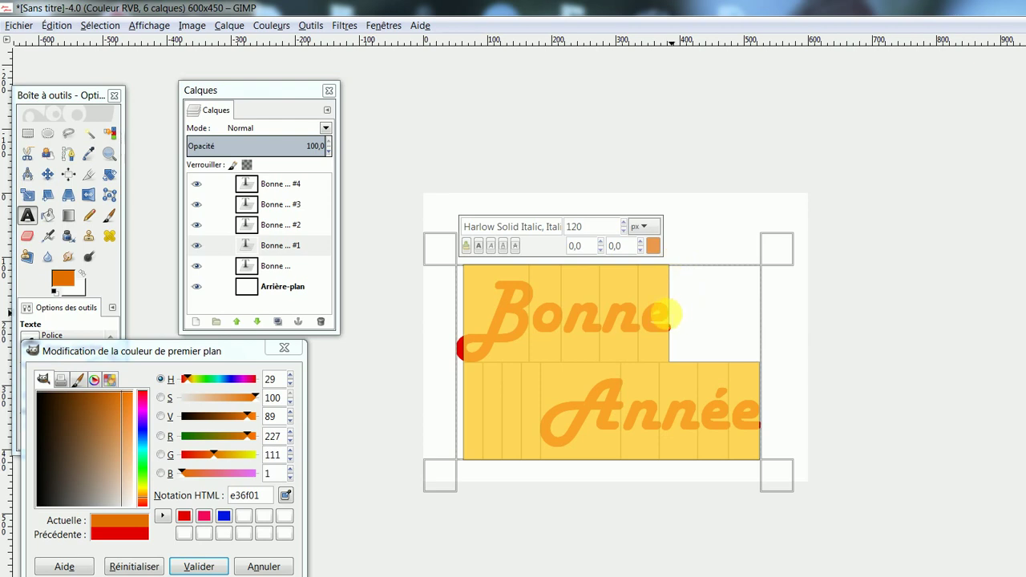
left_click(210, 226)
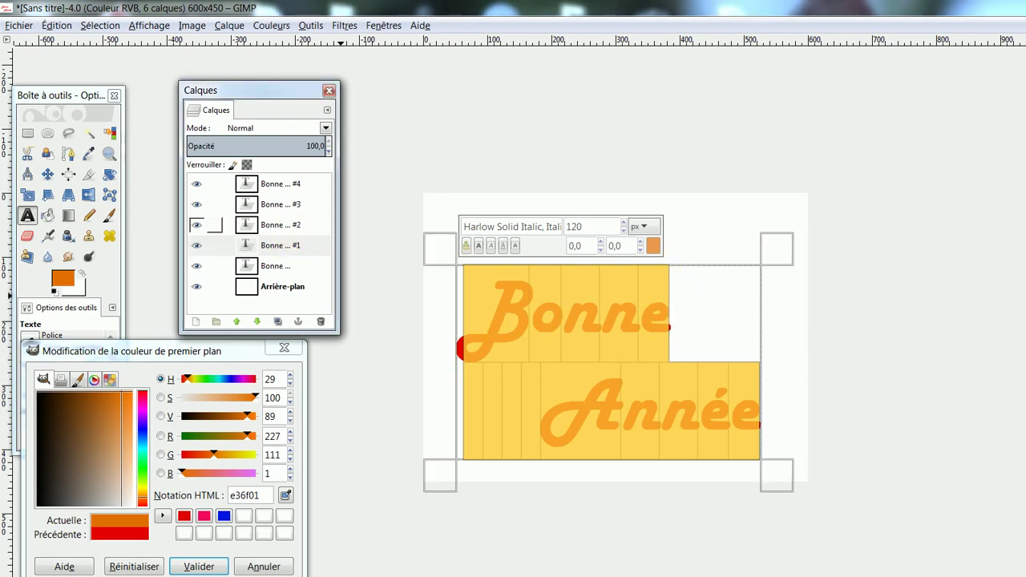
left_click(285, 225)
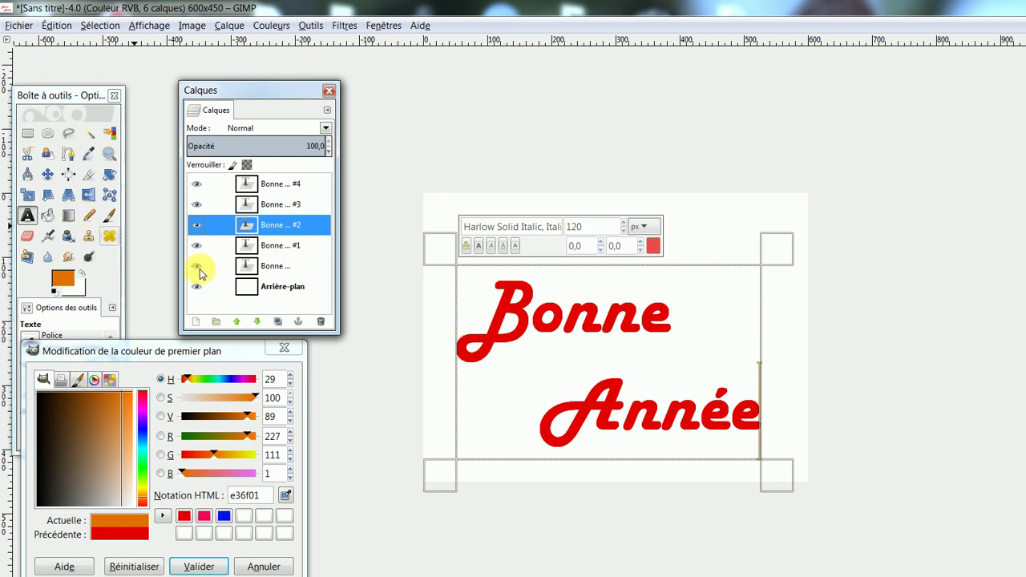
- Colour layer #2's Bonne Année text yellow (e3eb01), then select layer #3
left_click_drag(479, 307, 776, 406)
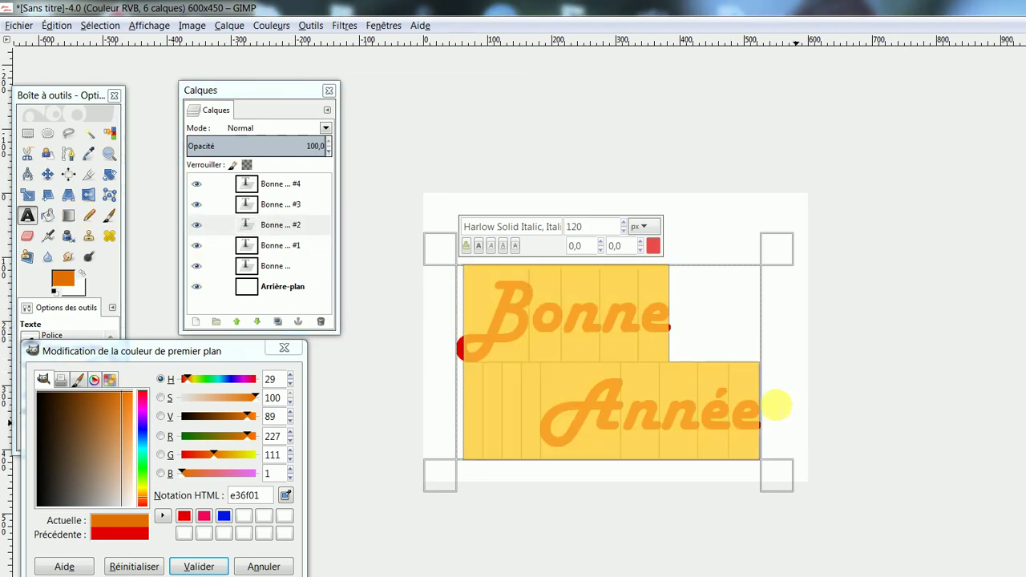
left_click(250, 454)
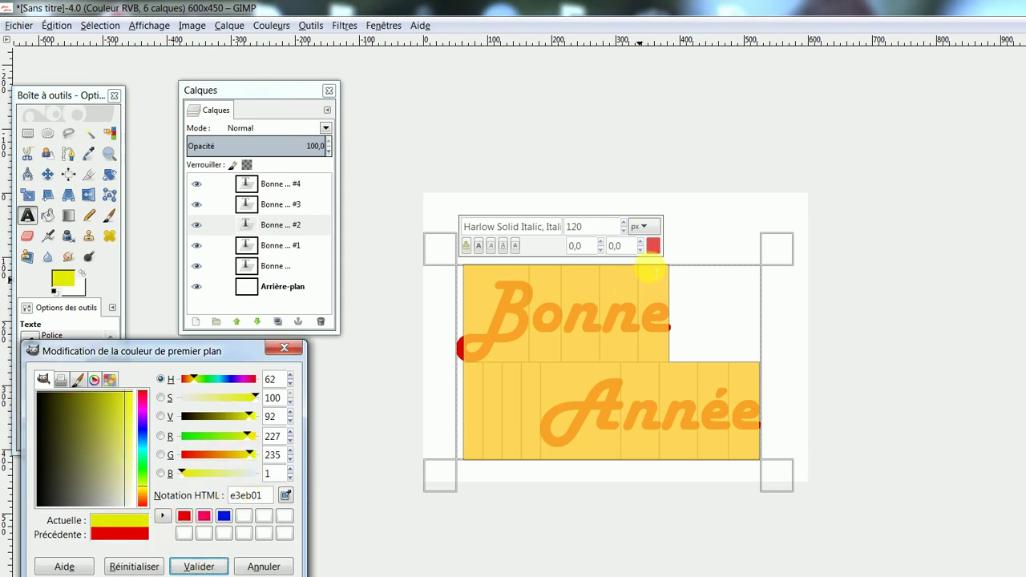
left_click(653, 254)
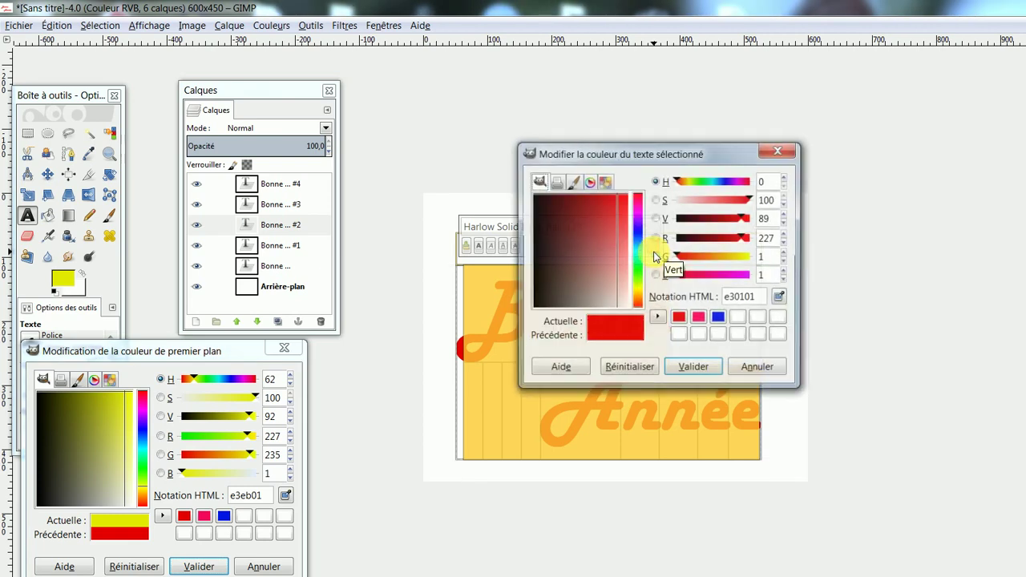
left_click(742, 257)
left_click_drag(744, 260, 754, 257)
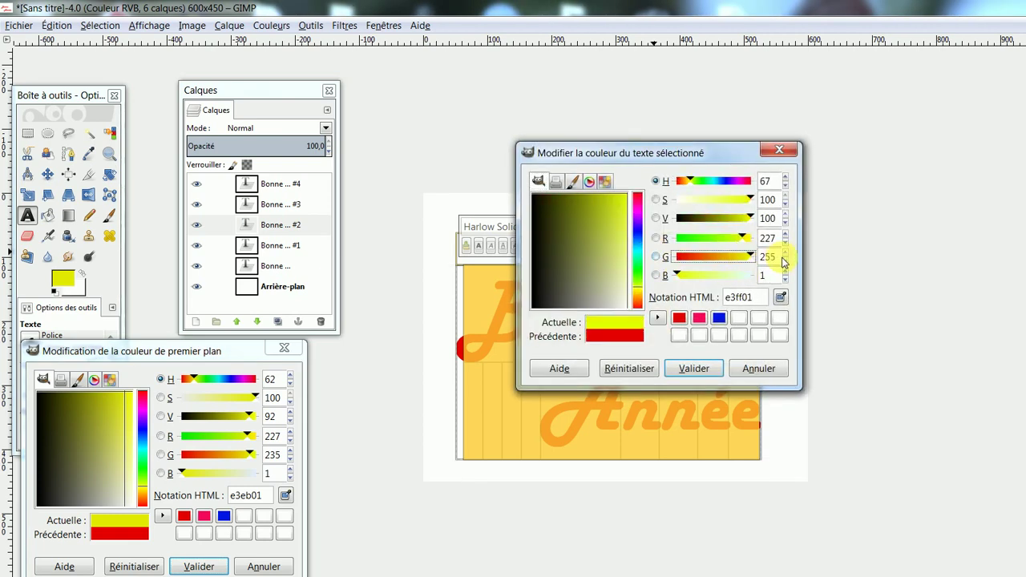
left_click(702, 369)
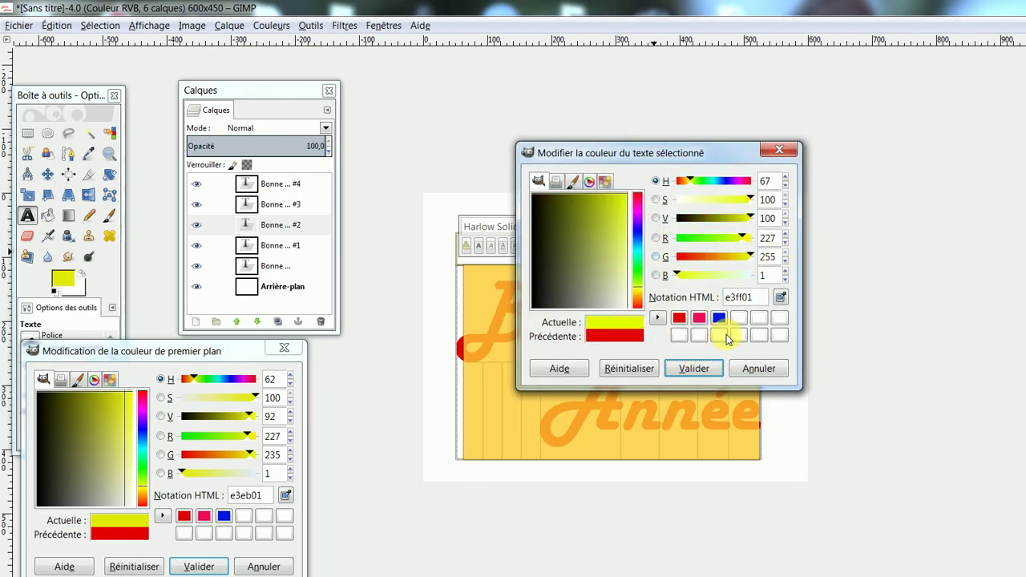
left_click(779, 149)
right_click(652, 246)
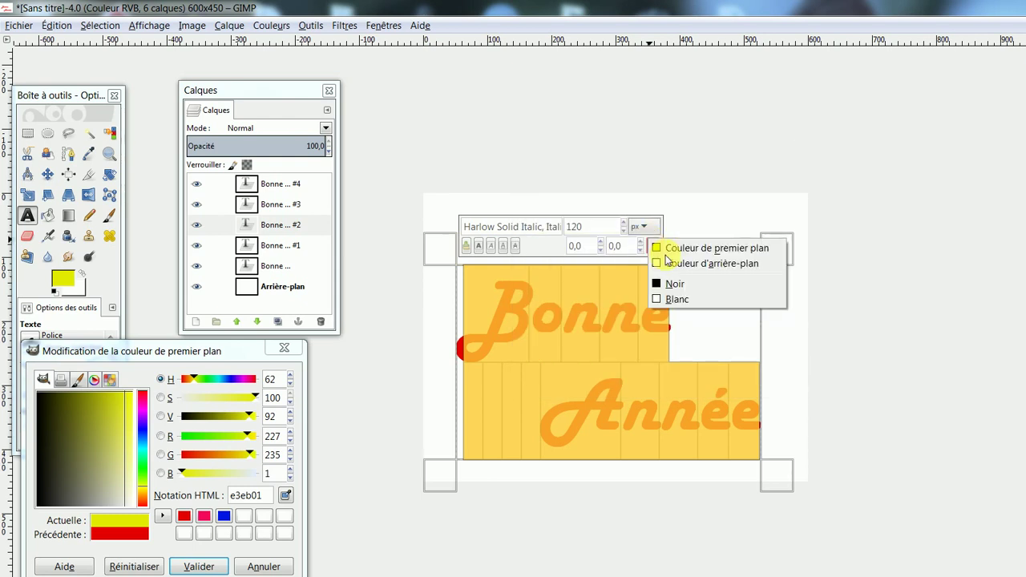
left_click(661, 246)
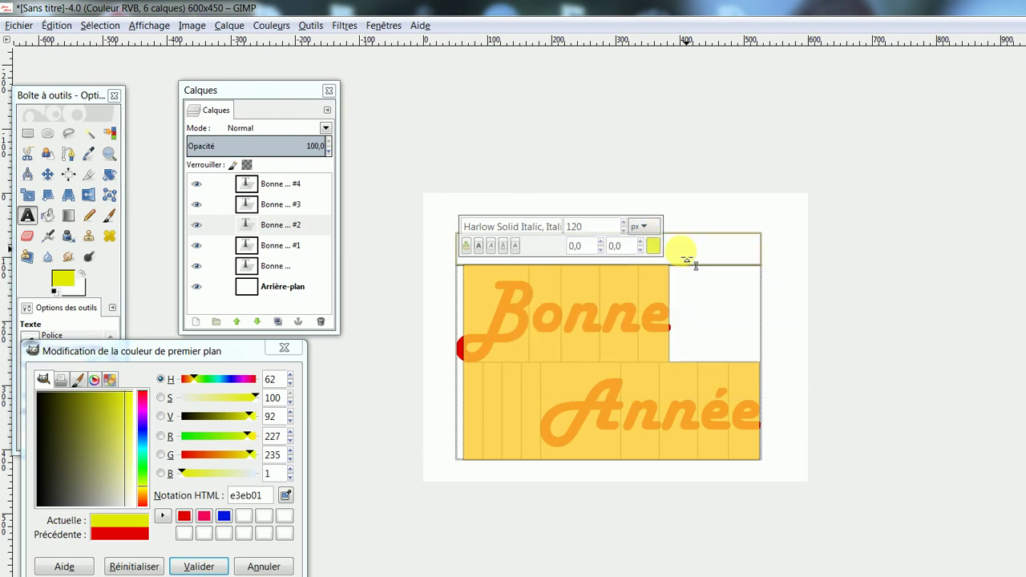
left_click(284, 205)
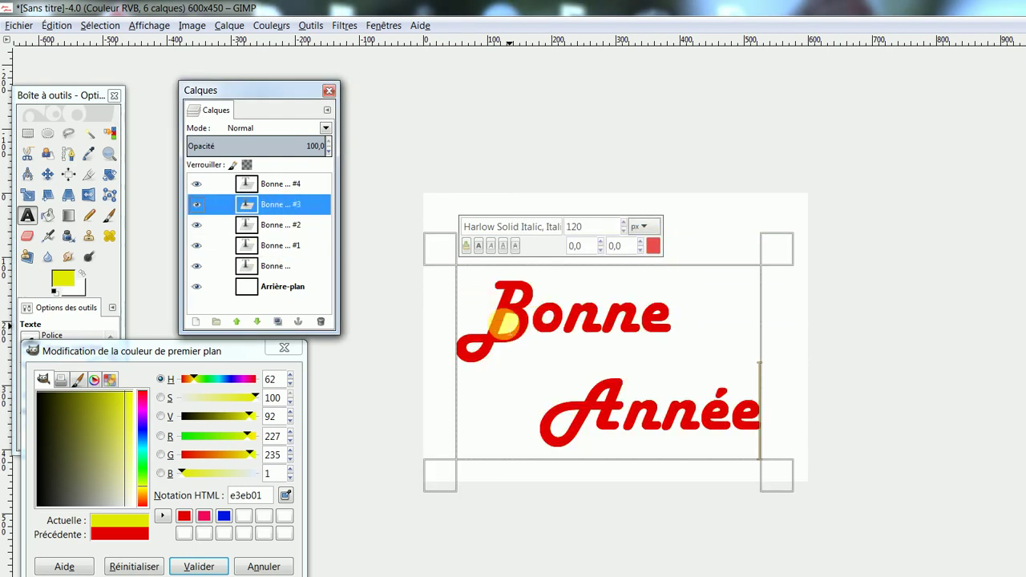
- Select layer #3's text and set the foreground colour to pink-red eb0150
left_click(26, 215)
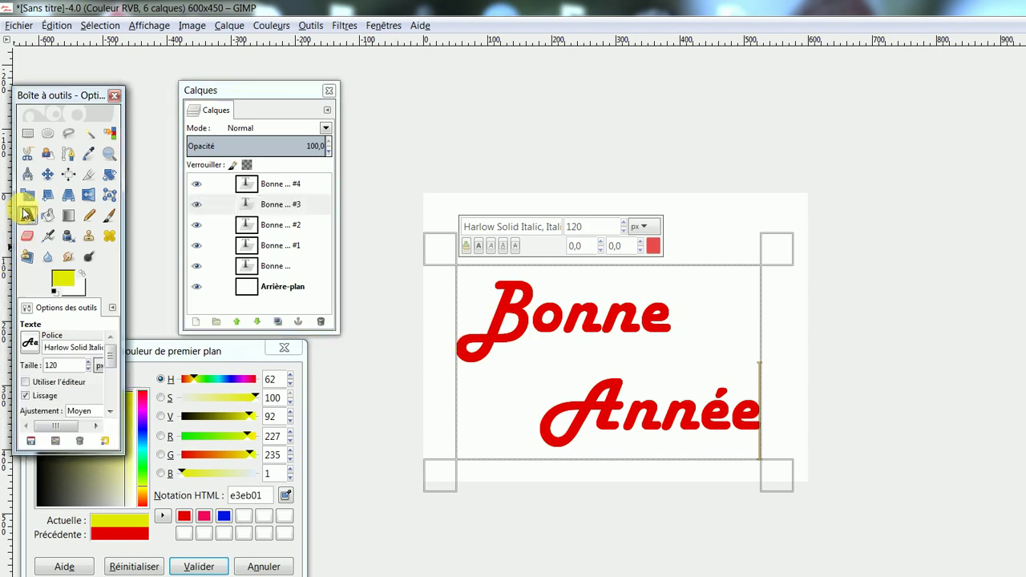
left_click_drag(472, 320, 800, 399)
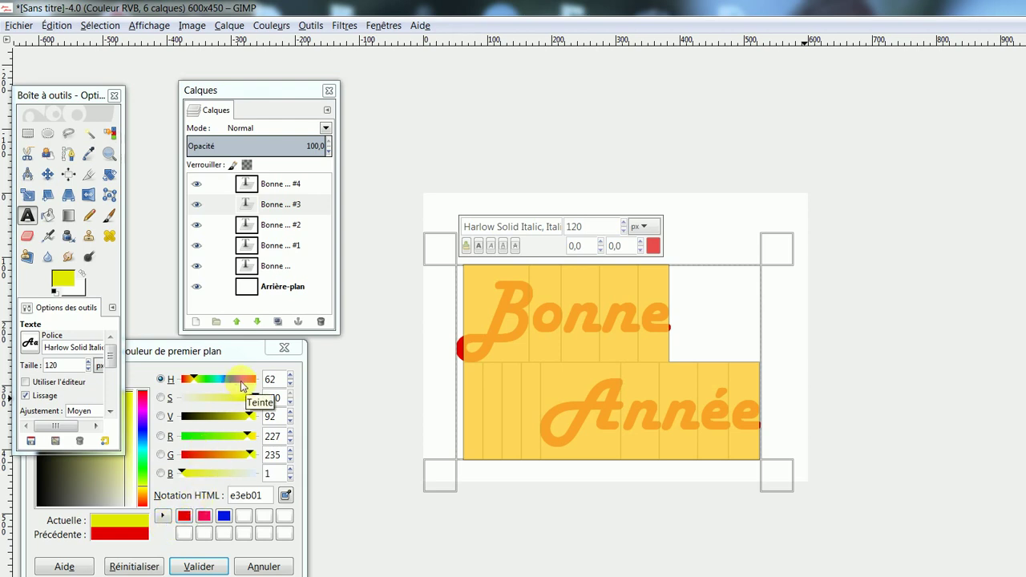
left_click(246, 379)
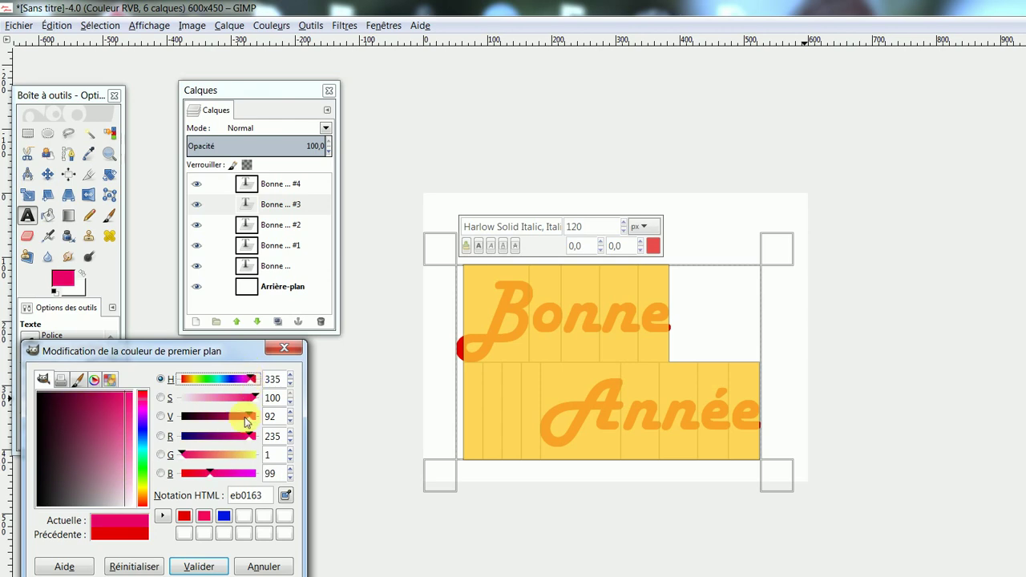
left_click(207, 474)
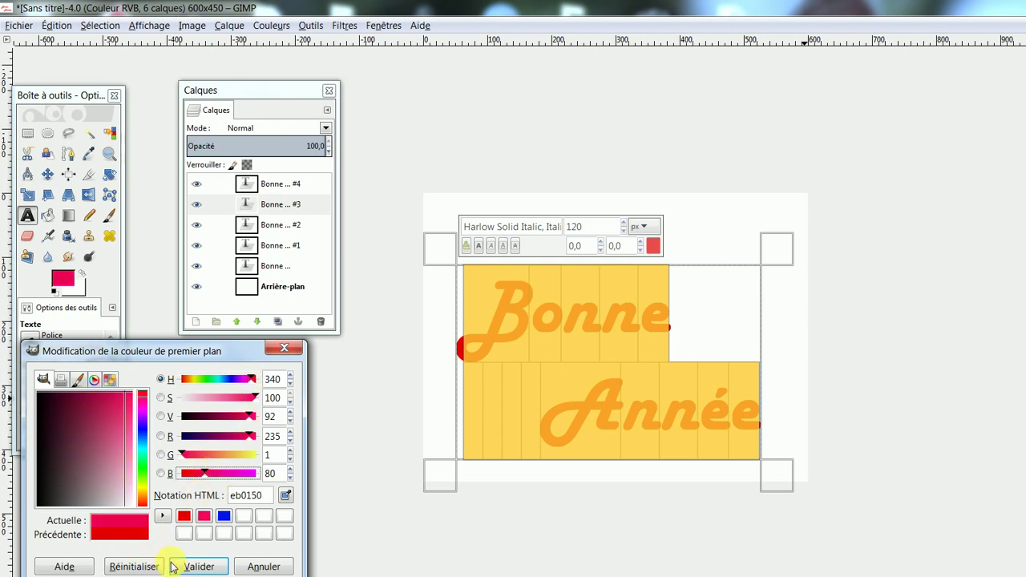
left_click(199, 567)
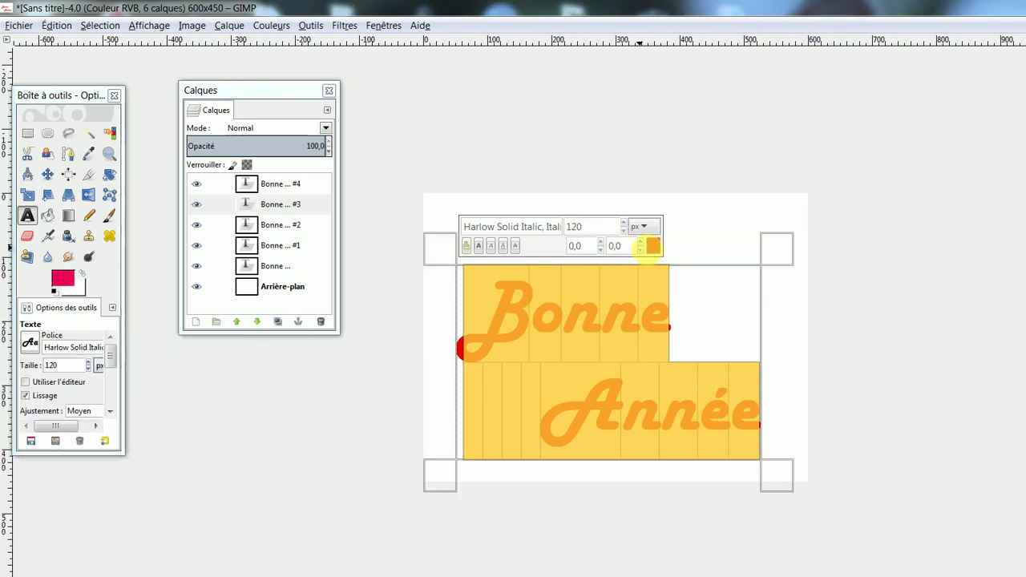
- Apply pink-red eb0150 to layer #3's text, then select layer #4 and its text
left_click(652, 246)
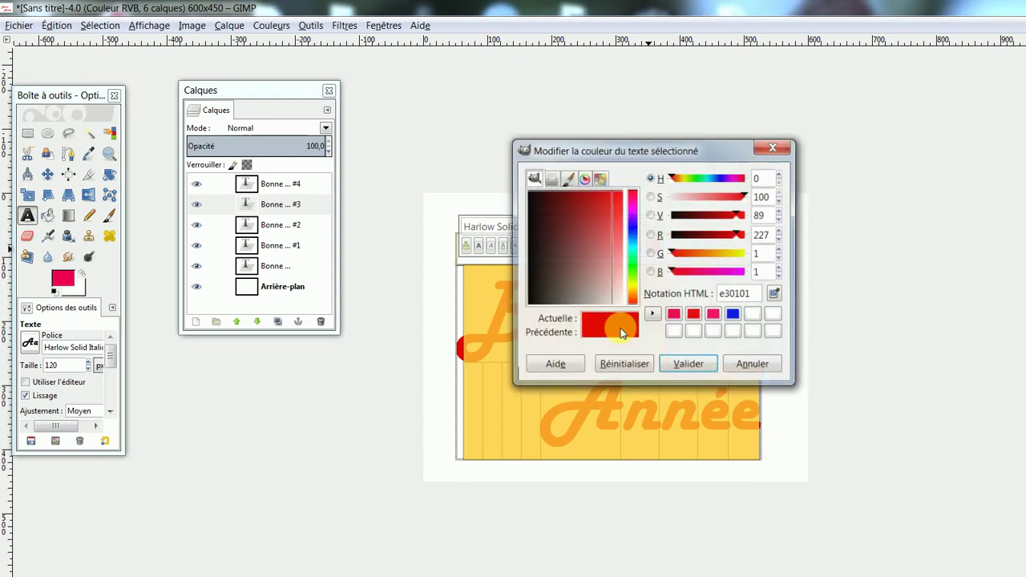
left_click(681, 315)
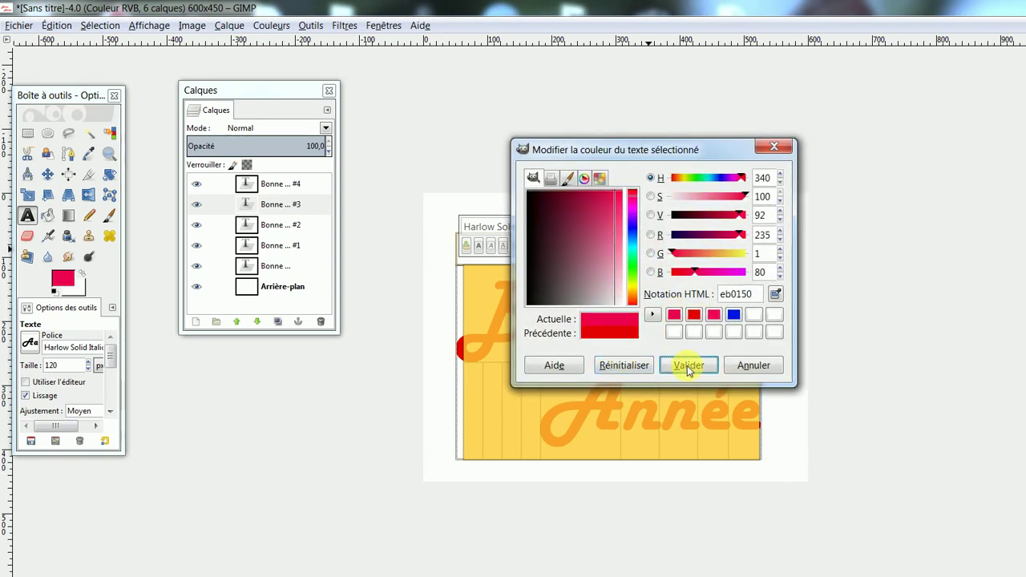
left_click(768, 147)
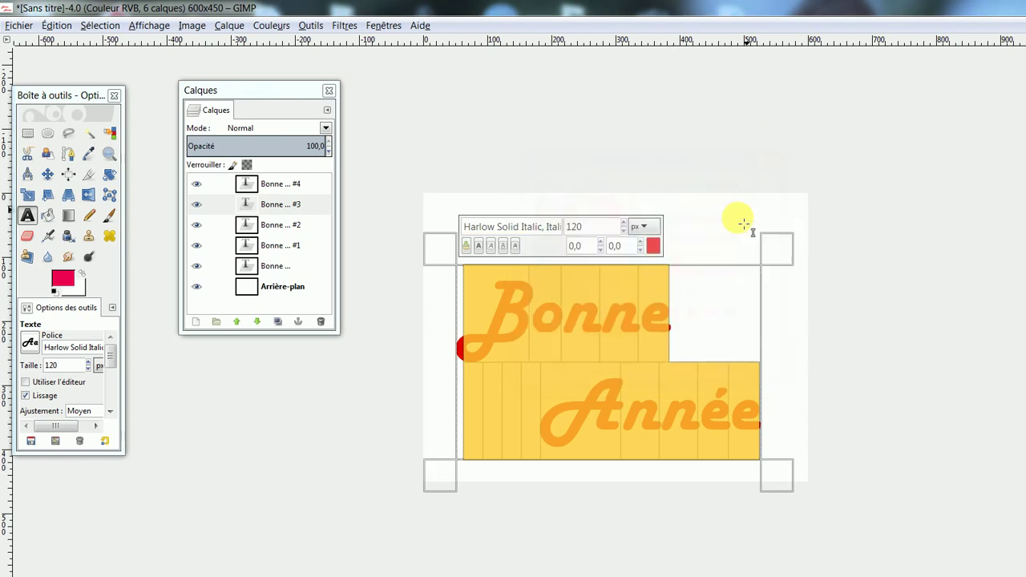
right_click(653, 245)
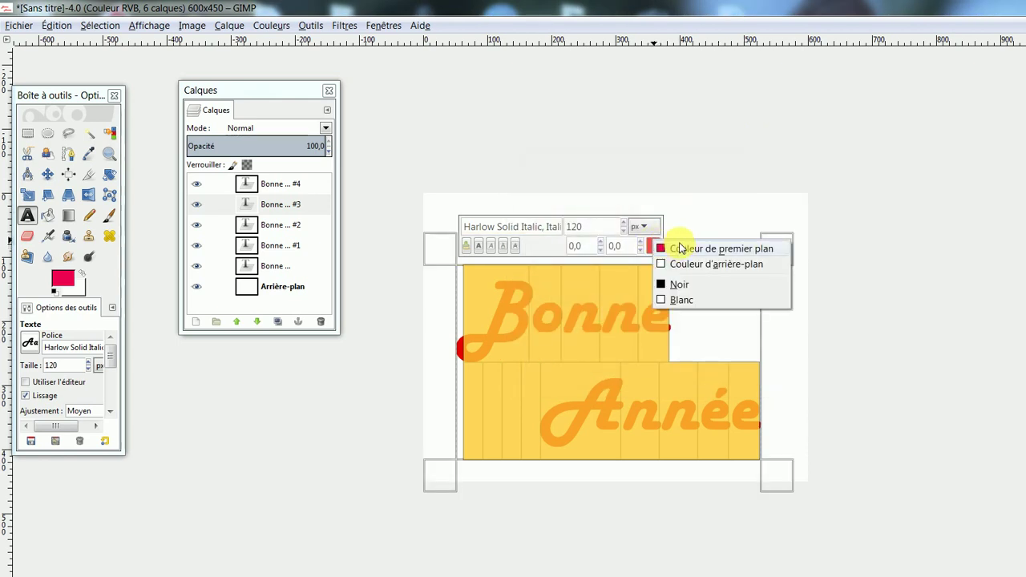
left_click(679, 248)
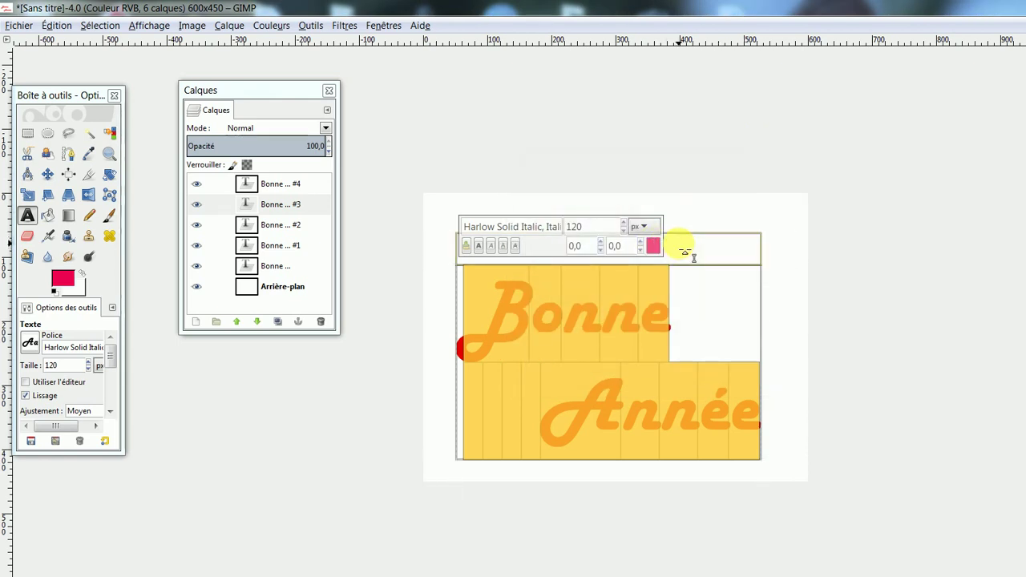
left_click(294, 184)
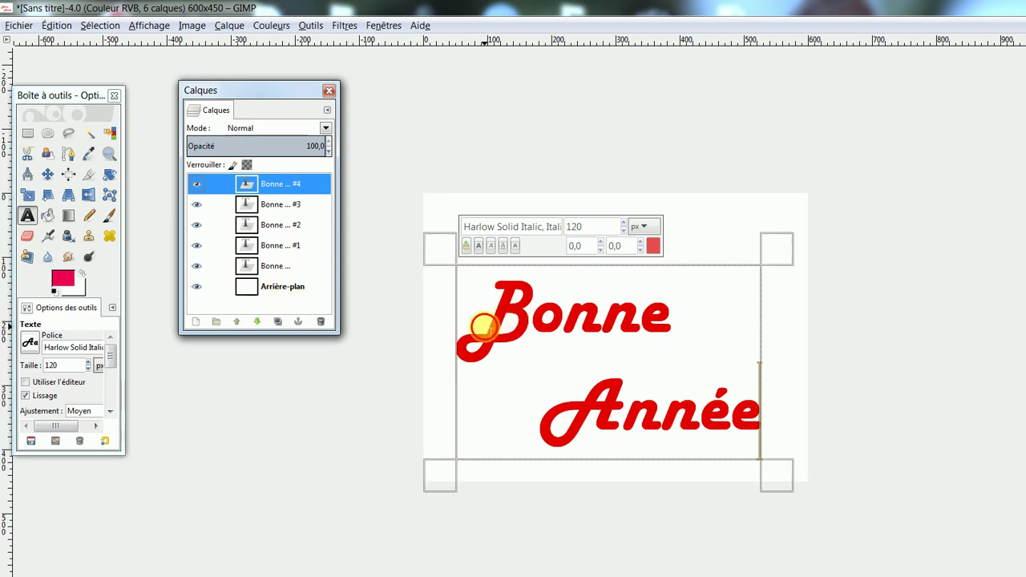
left_click_drag(483, 325, 763, 409)
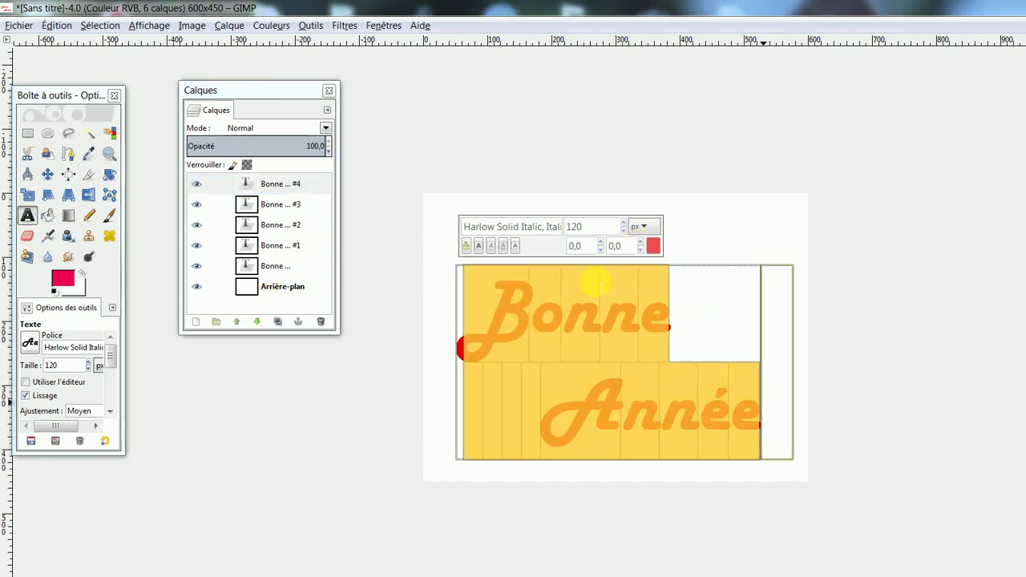
- Make the foreground magenta and apply it (eb01ff) to layer #4's Bonne Année text
left_click(63, 278)
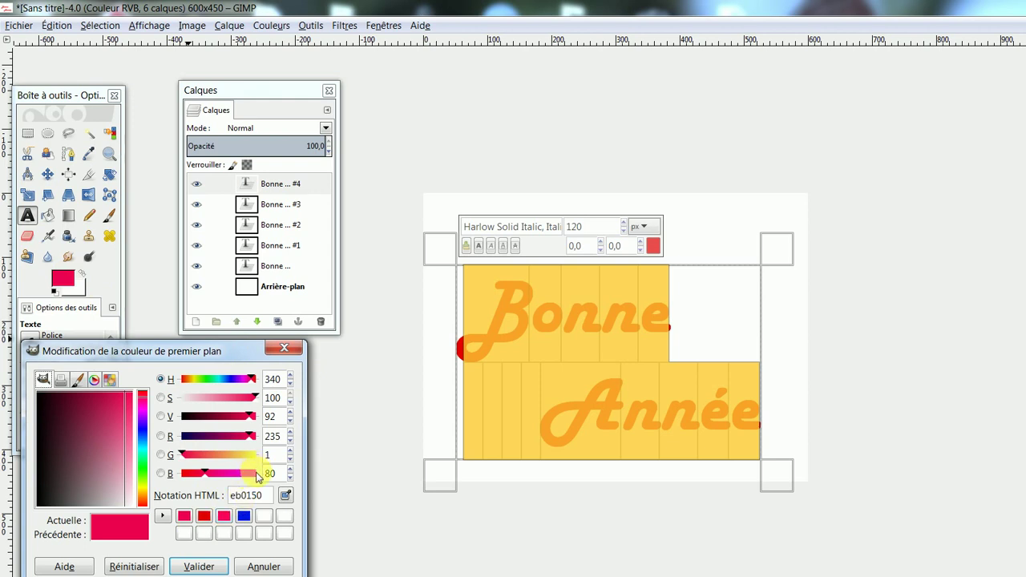
left_click(256, 474)
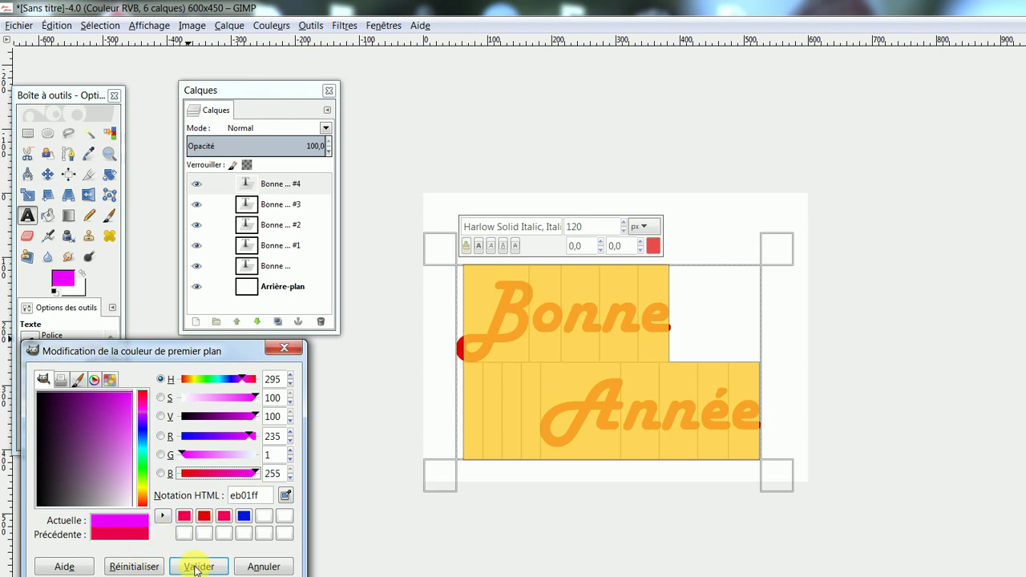
left_click(654, 246)
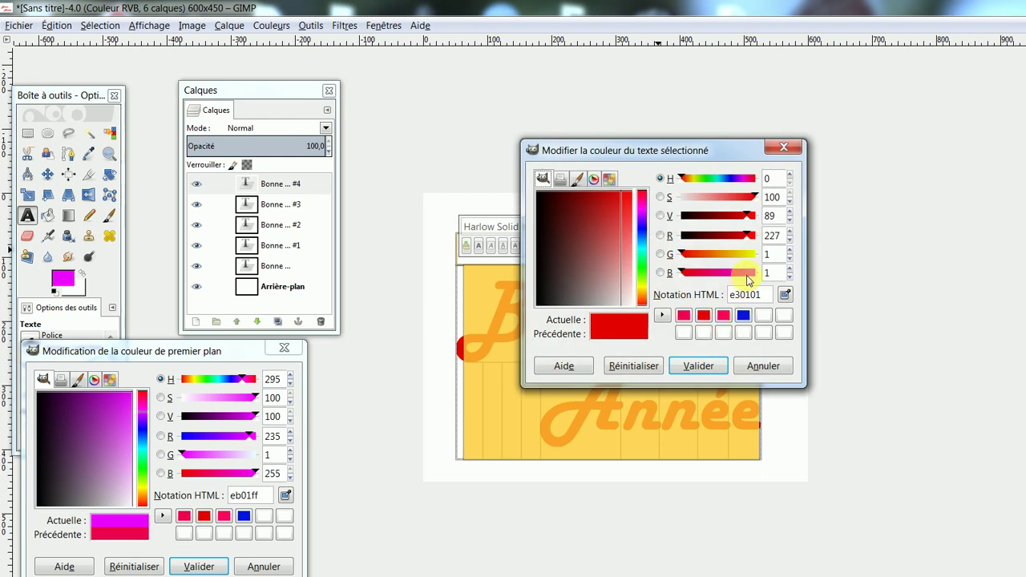
left_click(748, 272)
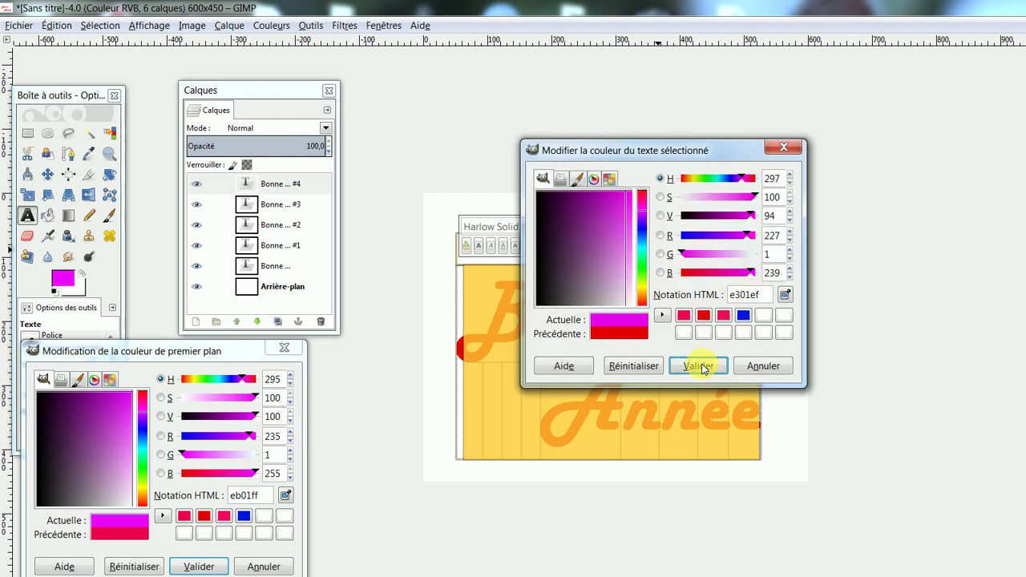
key("Return")
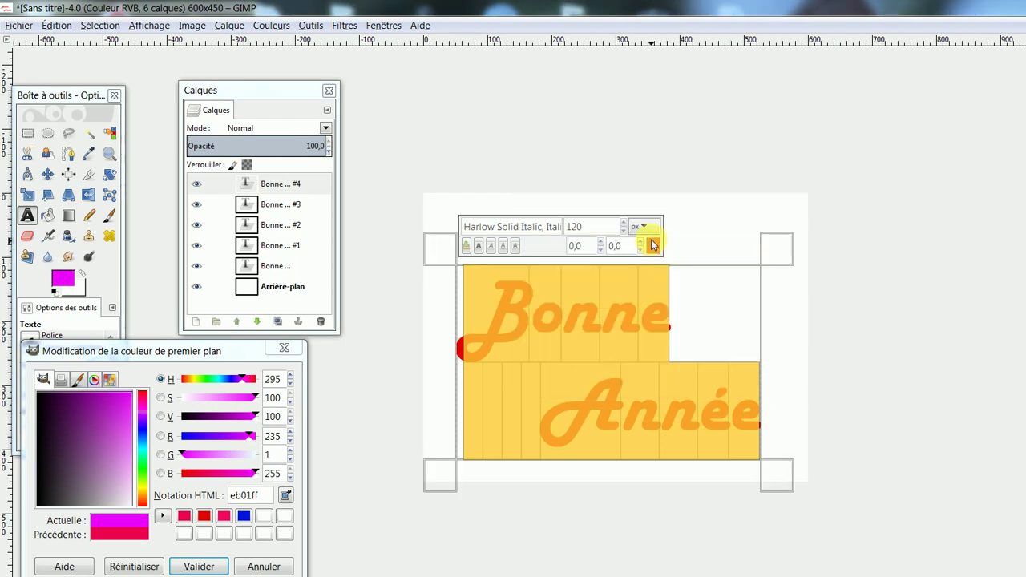
right_click(654, 245)
left_click(674, 249)
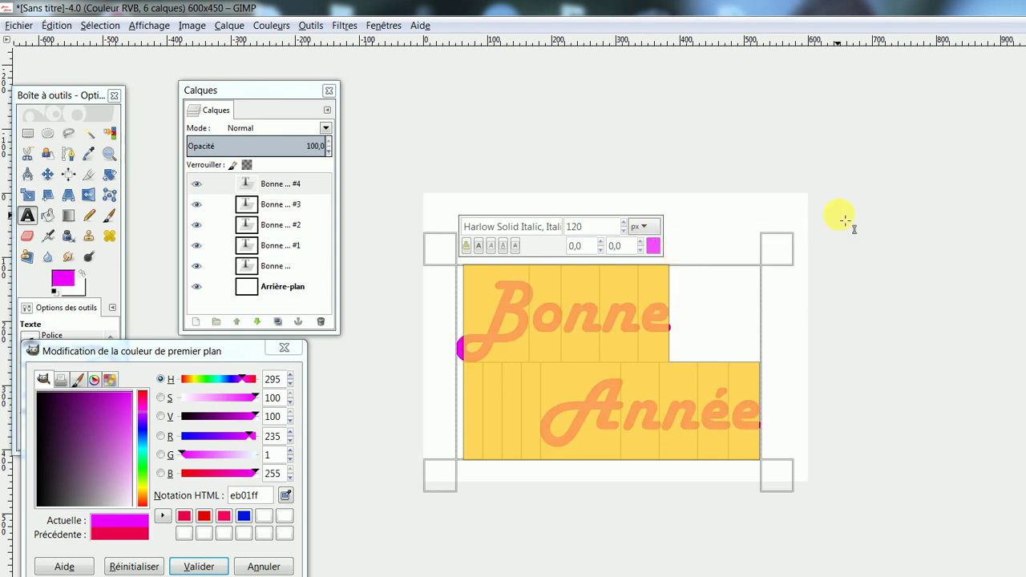
left_click(836, 211)
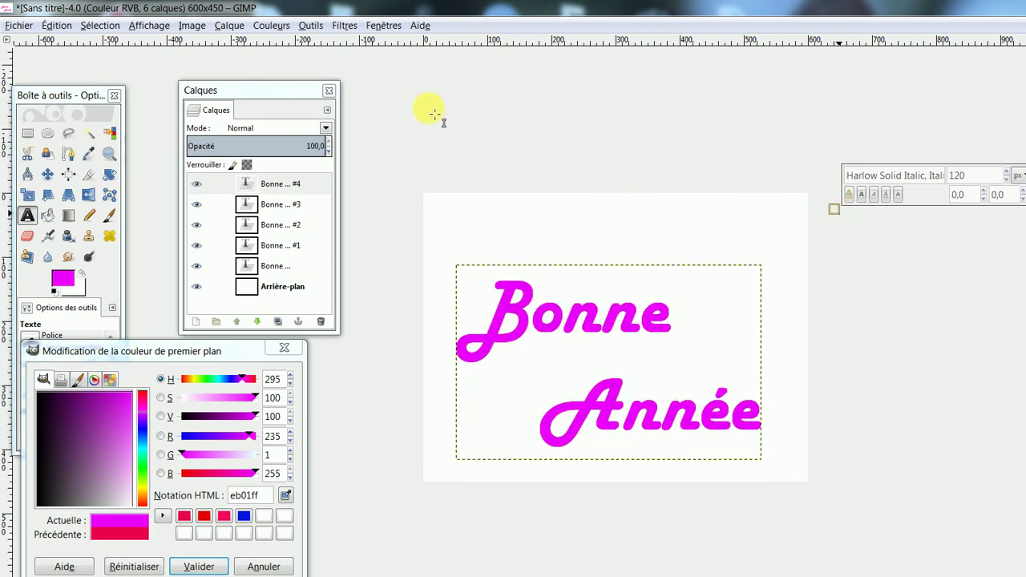
left_click(345, 25)
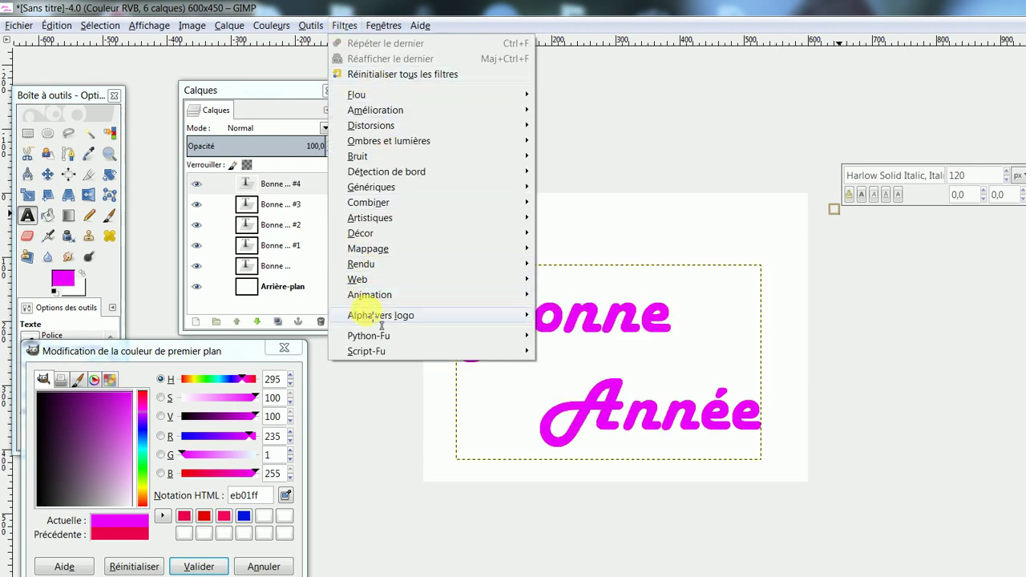
left_click(561, 245)
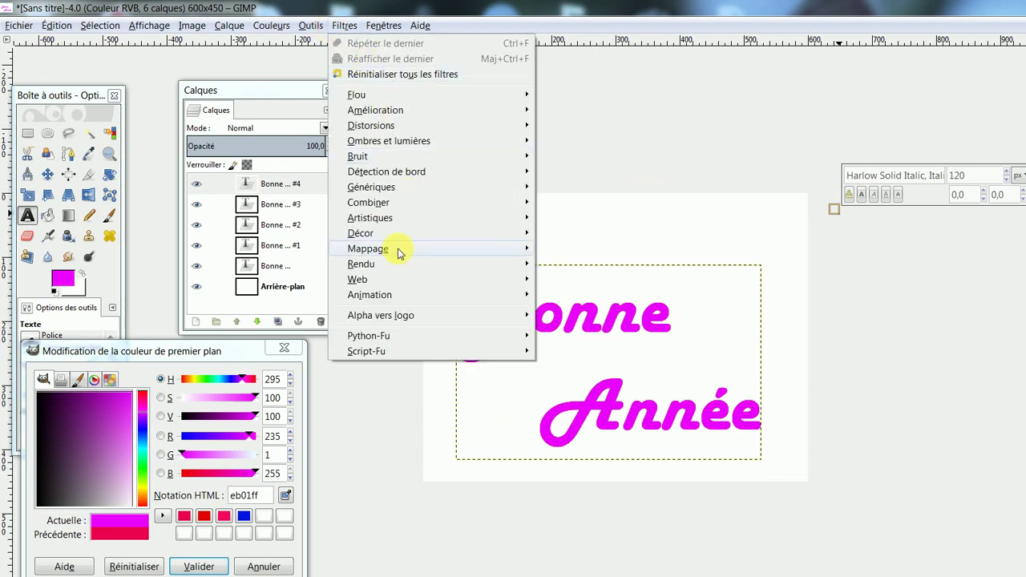
left_click(377, 297)
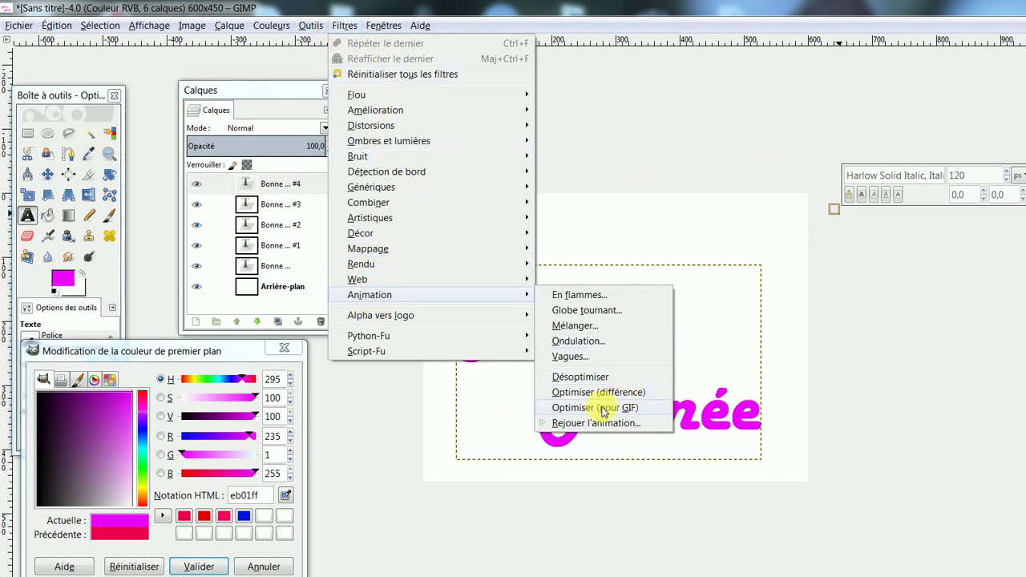
left_click(585, 423)
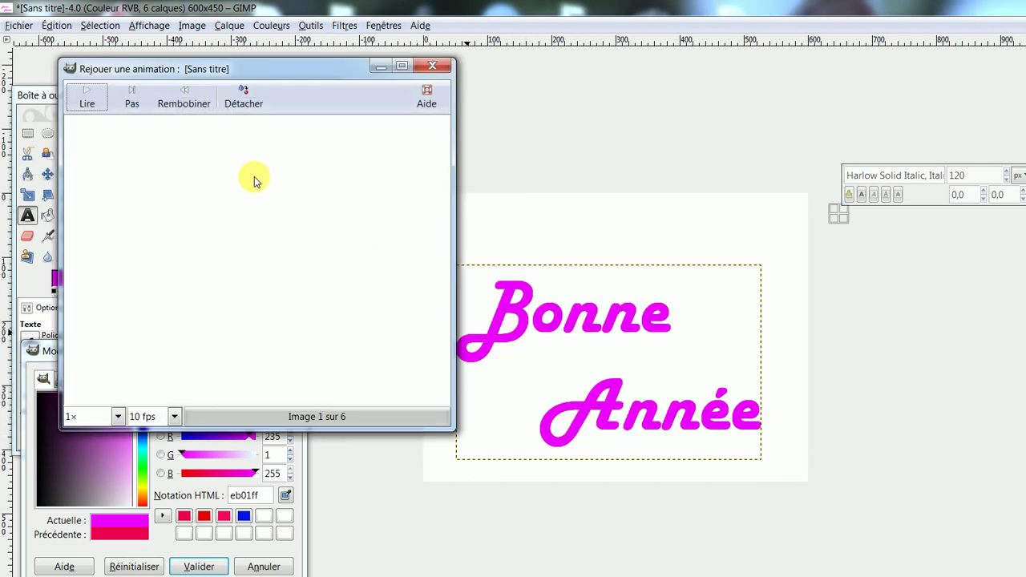
left_click(93, 102)
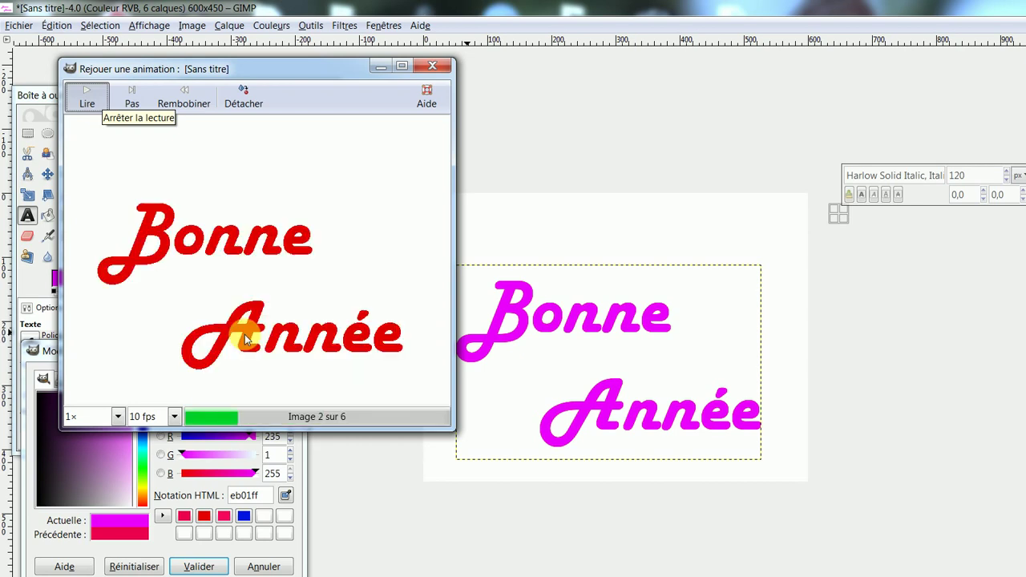
left_click(117, 417)
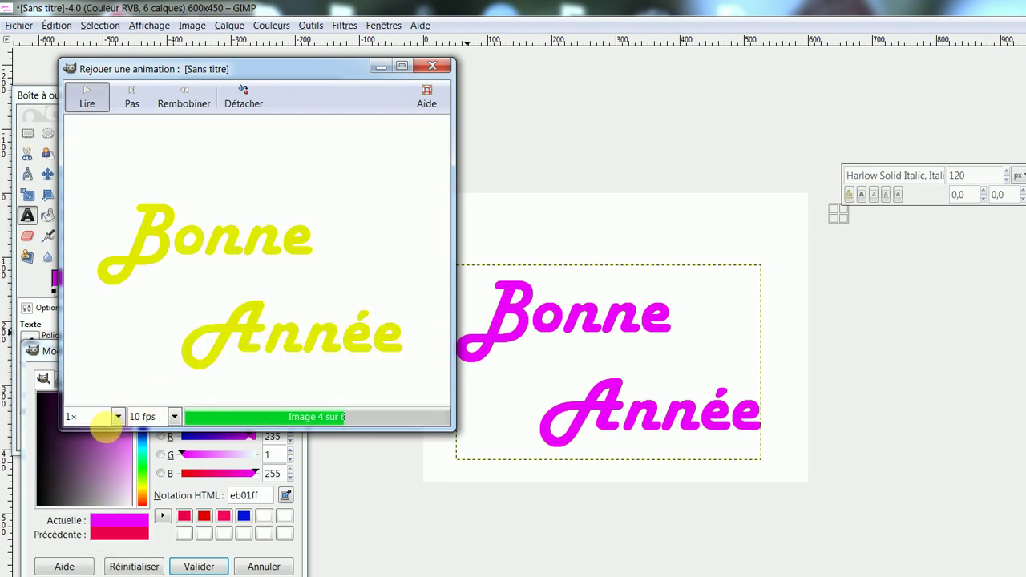
left_click(118, 418)
left_click(121, 417)
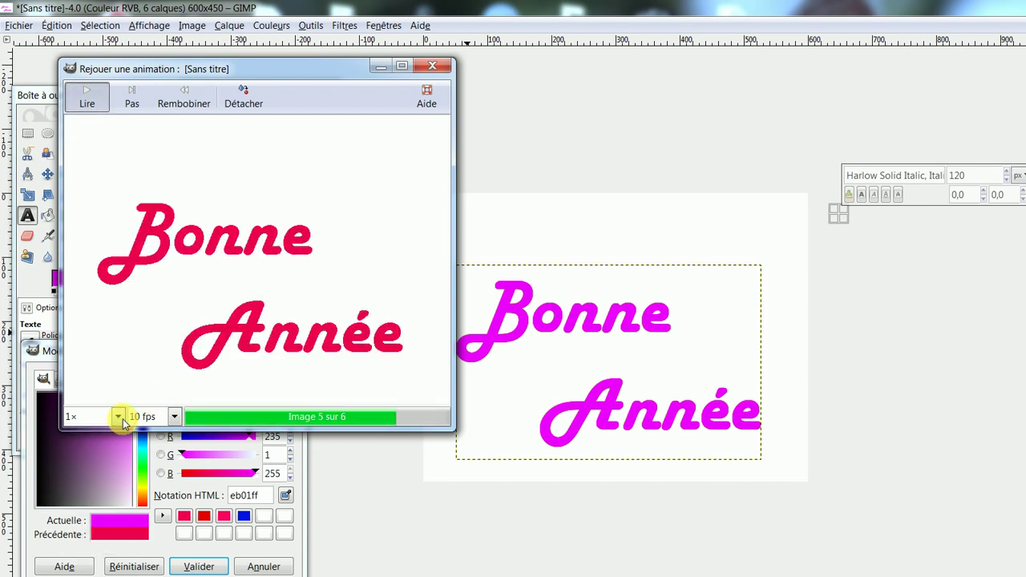
left_click(120, 417)
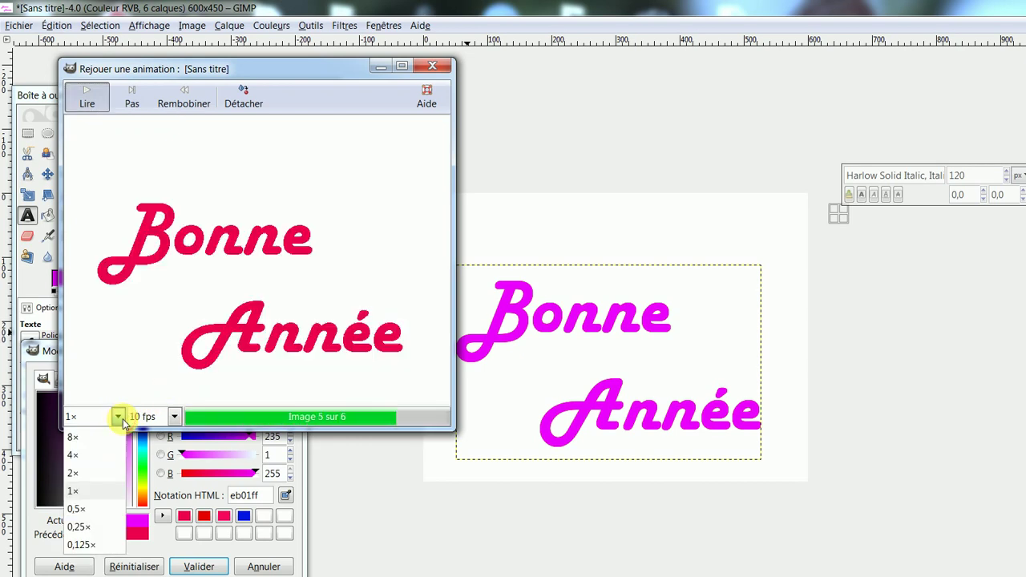
left_click(83, 510)
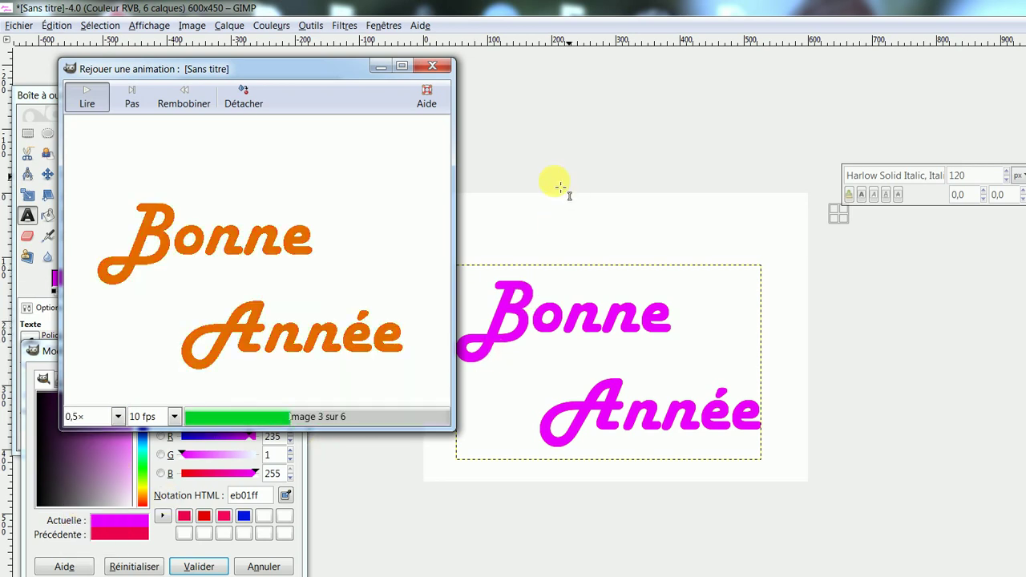
left_click(431, 68)
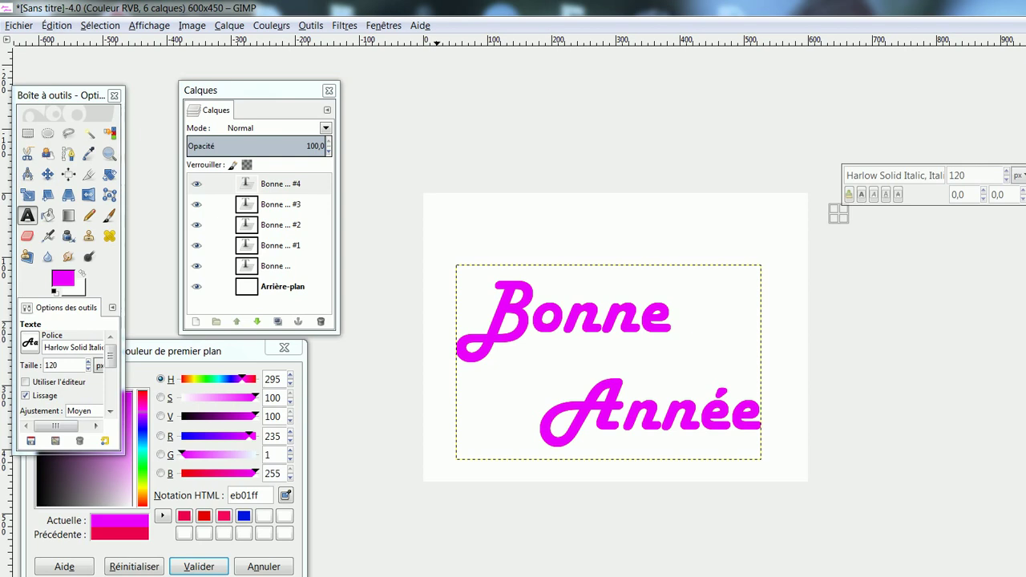
- Open the Export Image dialog from the File menu
left_click(300, 535)
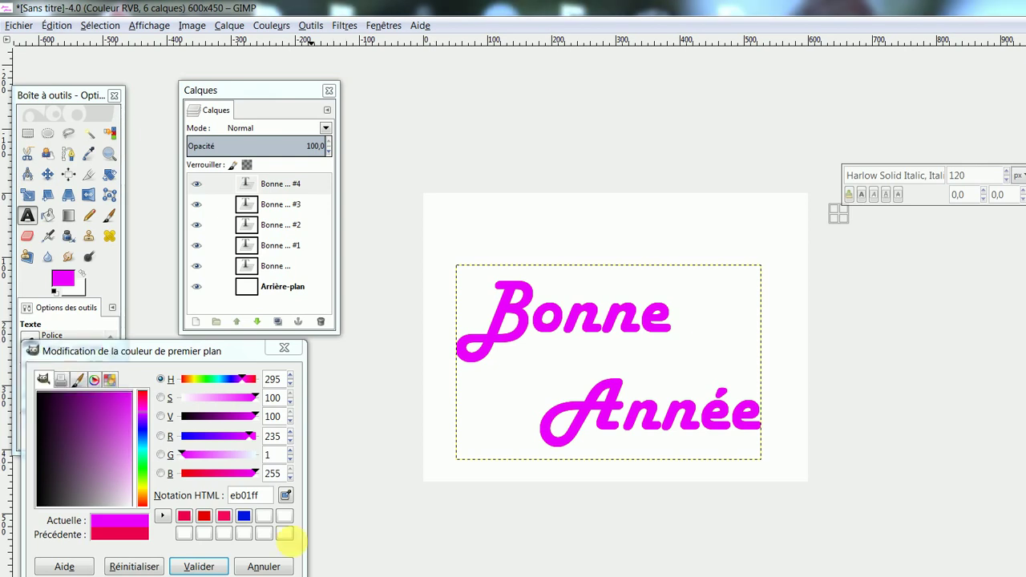
left_click(18, 25)
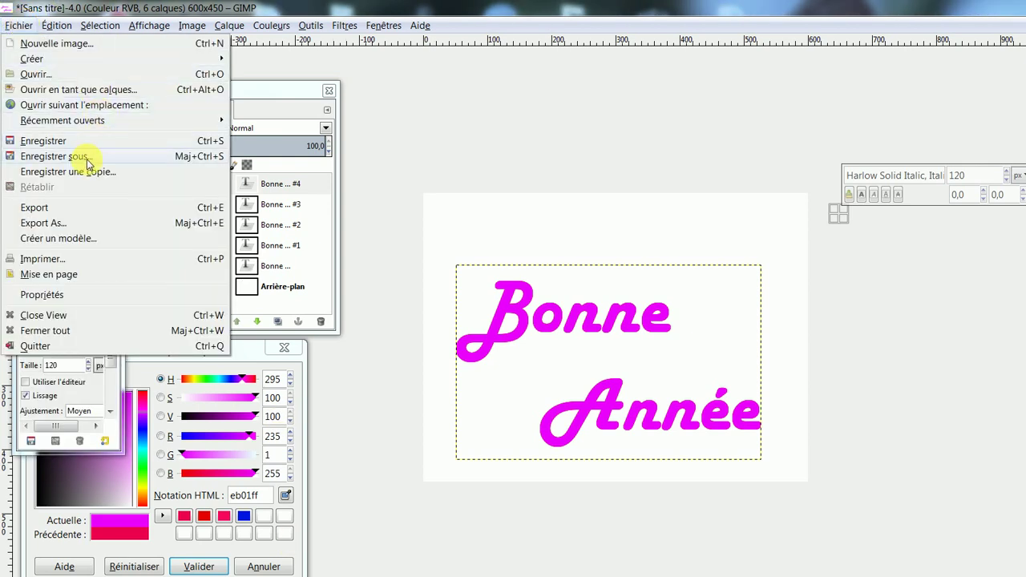
left_click(63, 223)
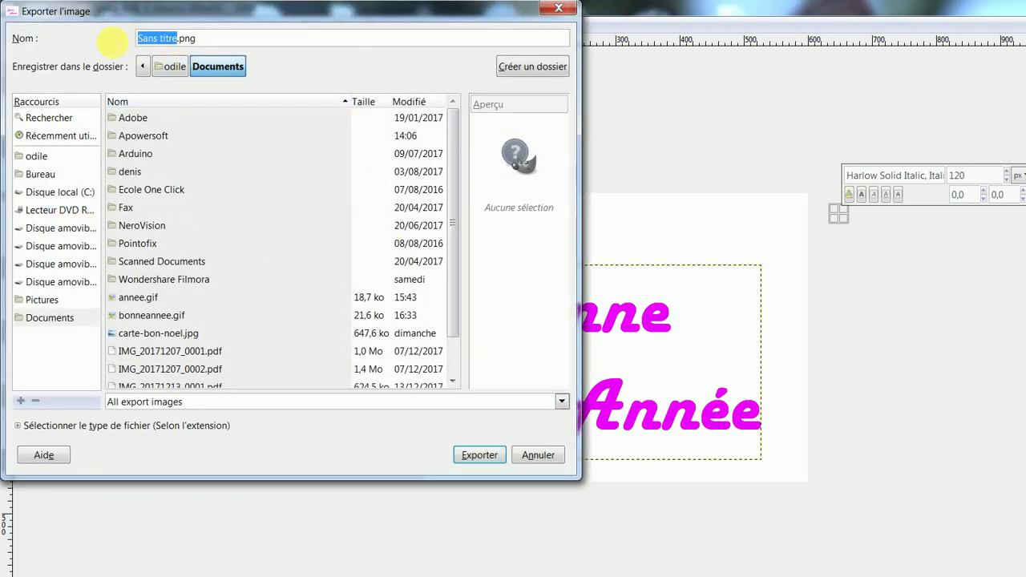
- Name the export bonneannee.gif in Documents and export it
type("bonneanne")
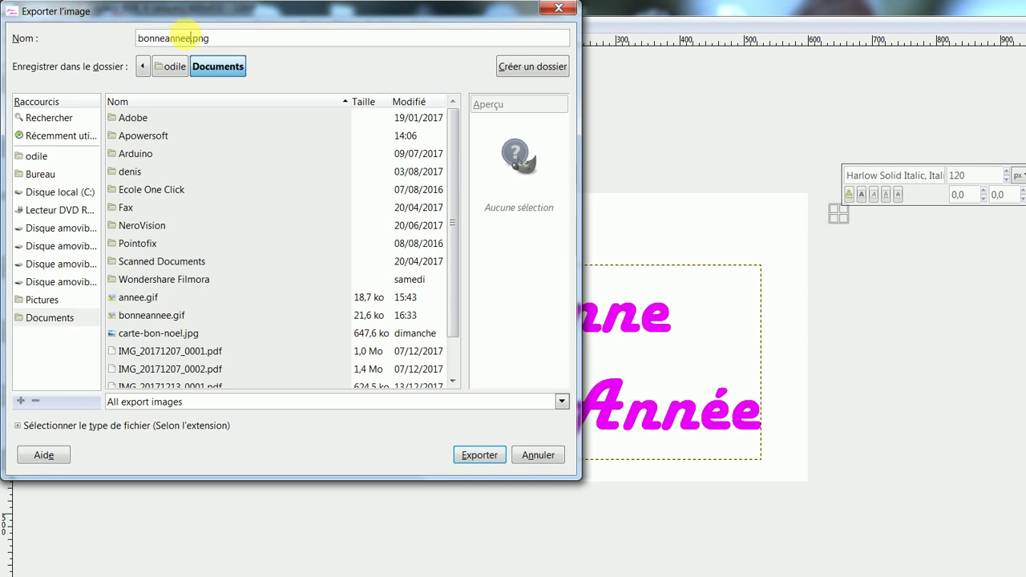
left_click_drag(200, 37, 361, 72)
type("if")
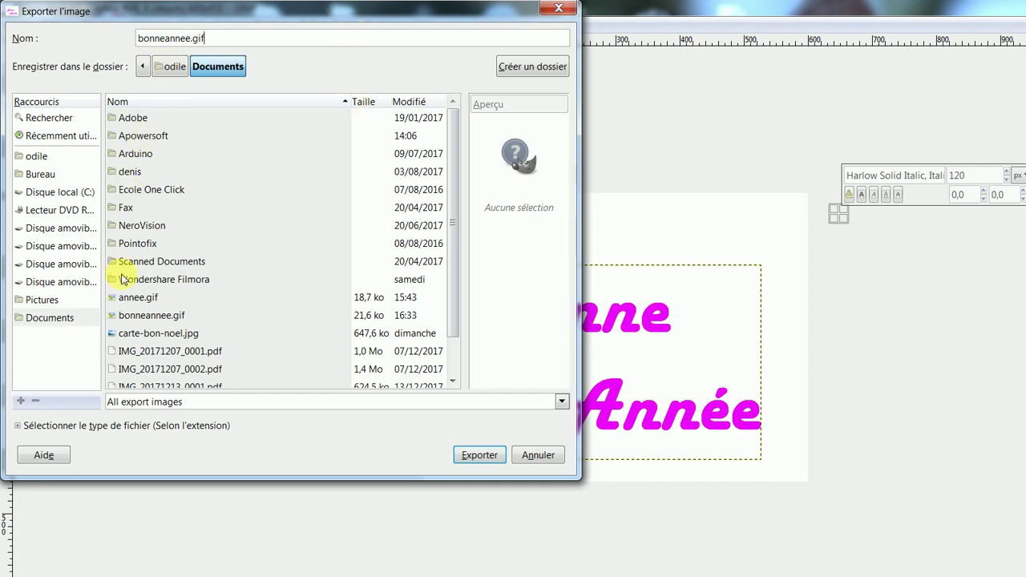
left_click(479, 457)
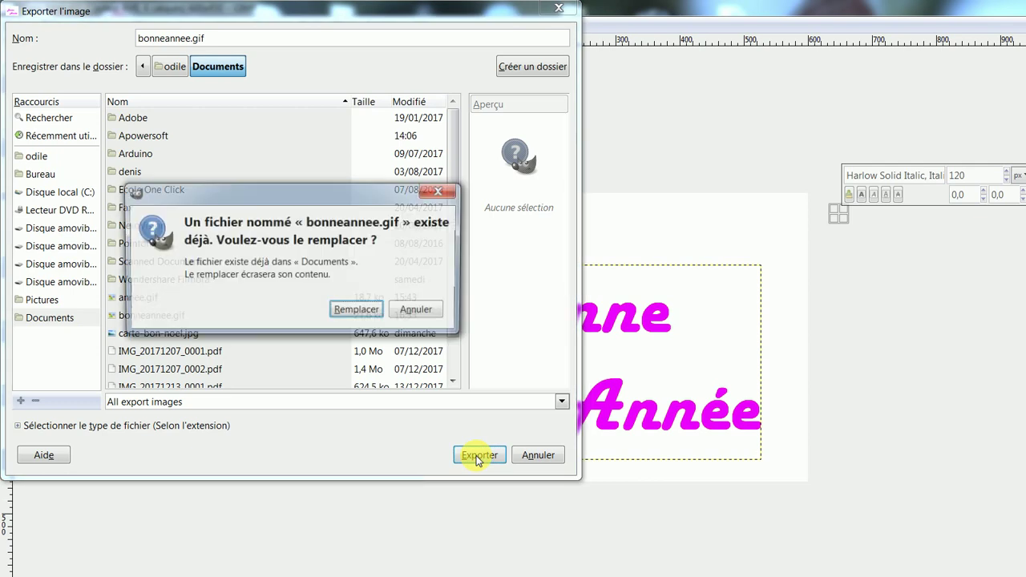
- Overwrite bonneannee.gif as a looping animation with a 200 ms frame delay
left_click(361, 311)
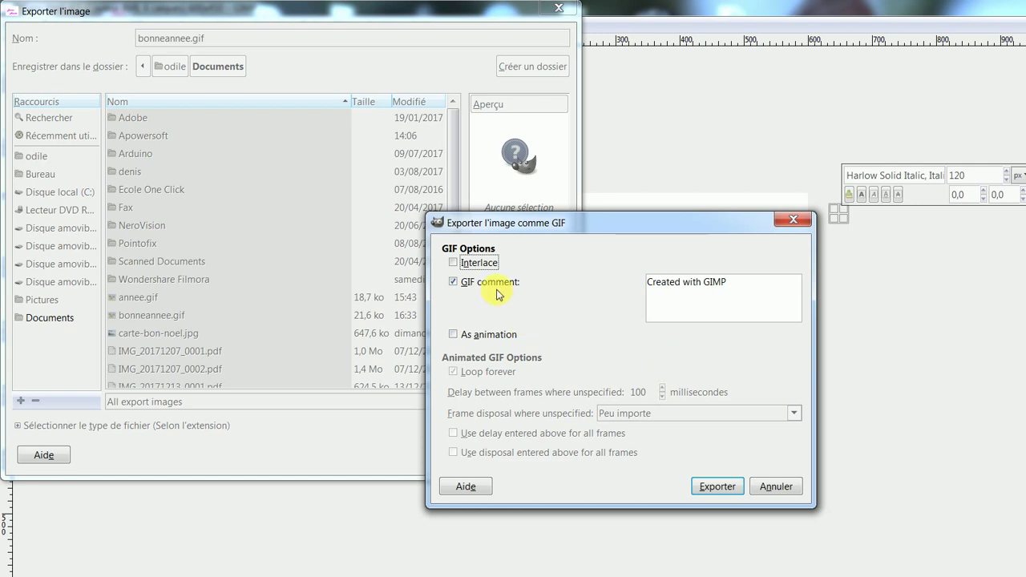
left_click(453, 335)
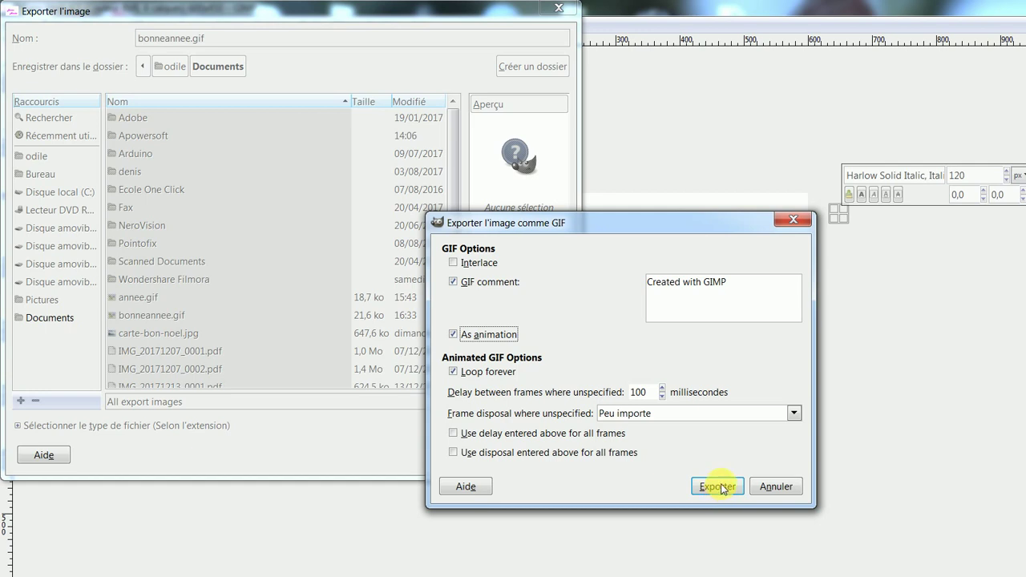
left_click(663, 389)
left_click(664, 389)
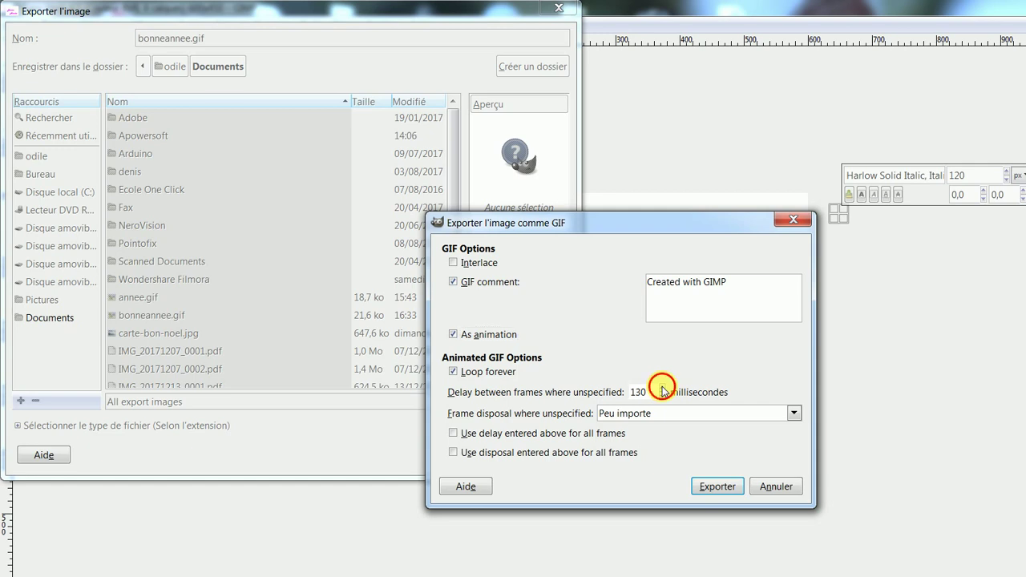
left_click(664, 389)
left_click(664, 389)
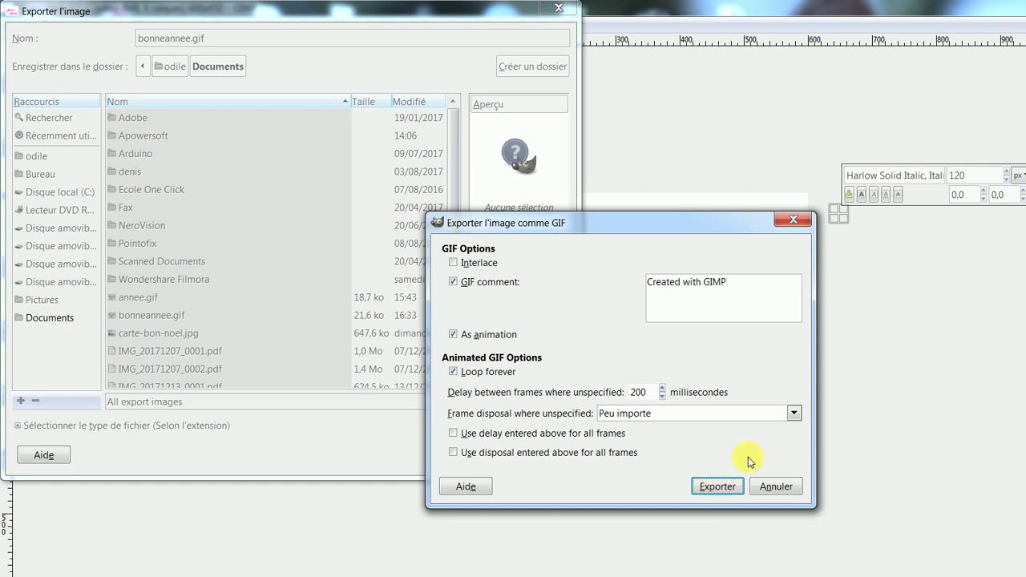
left_click(729, 487)
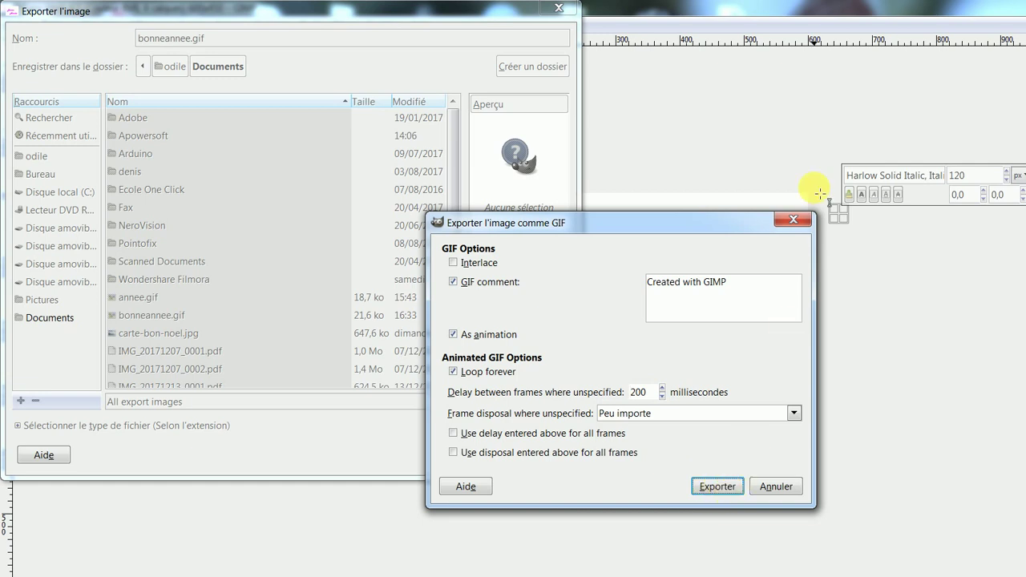